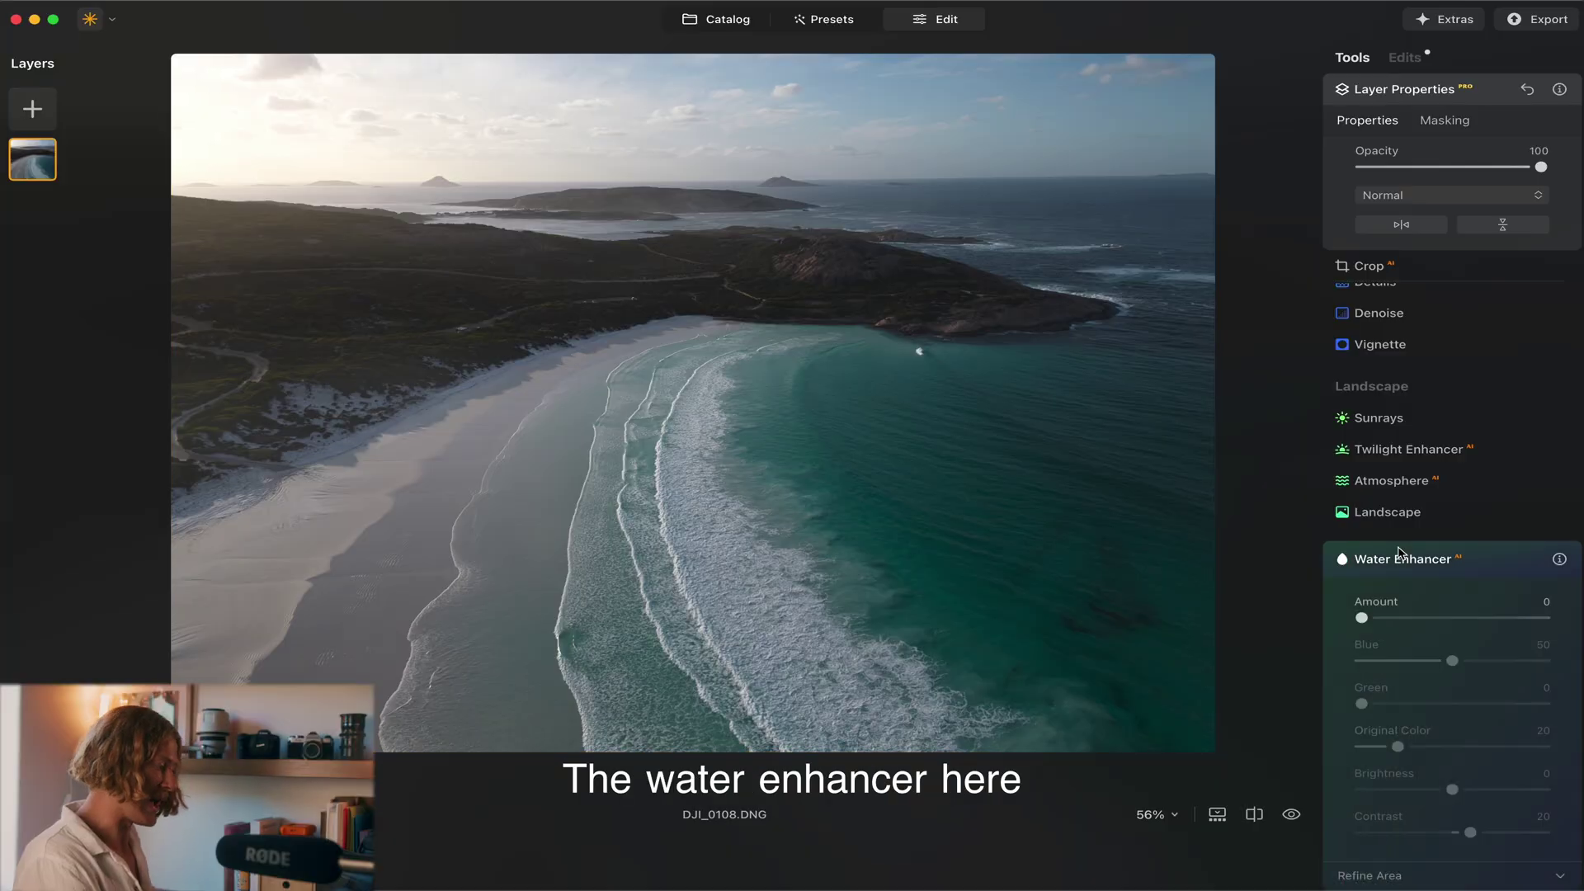
Step: Set Water Enhancer to Amount 17, Blue 36, Brightness 54, Contrast 28, and compare before/after
left_click_drag(1362, 619, 1542, 619)
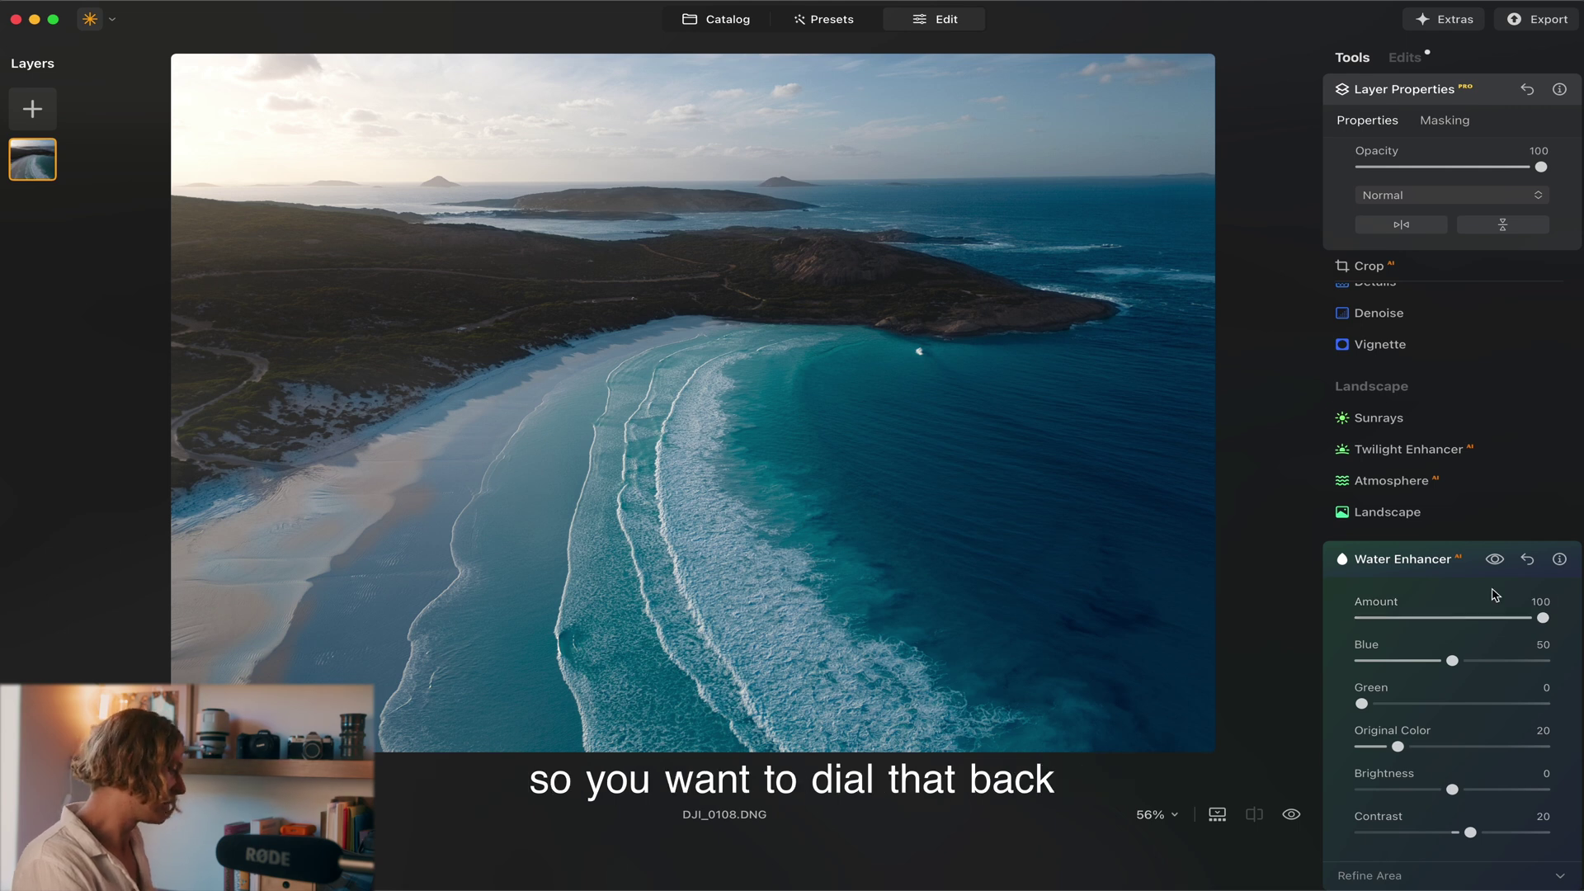
left_click_drag(1502, 614, 1418, 625)
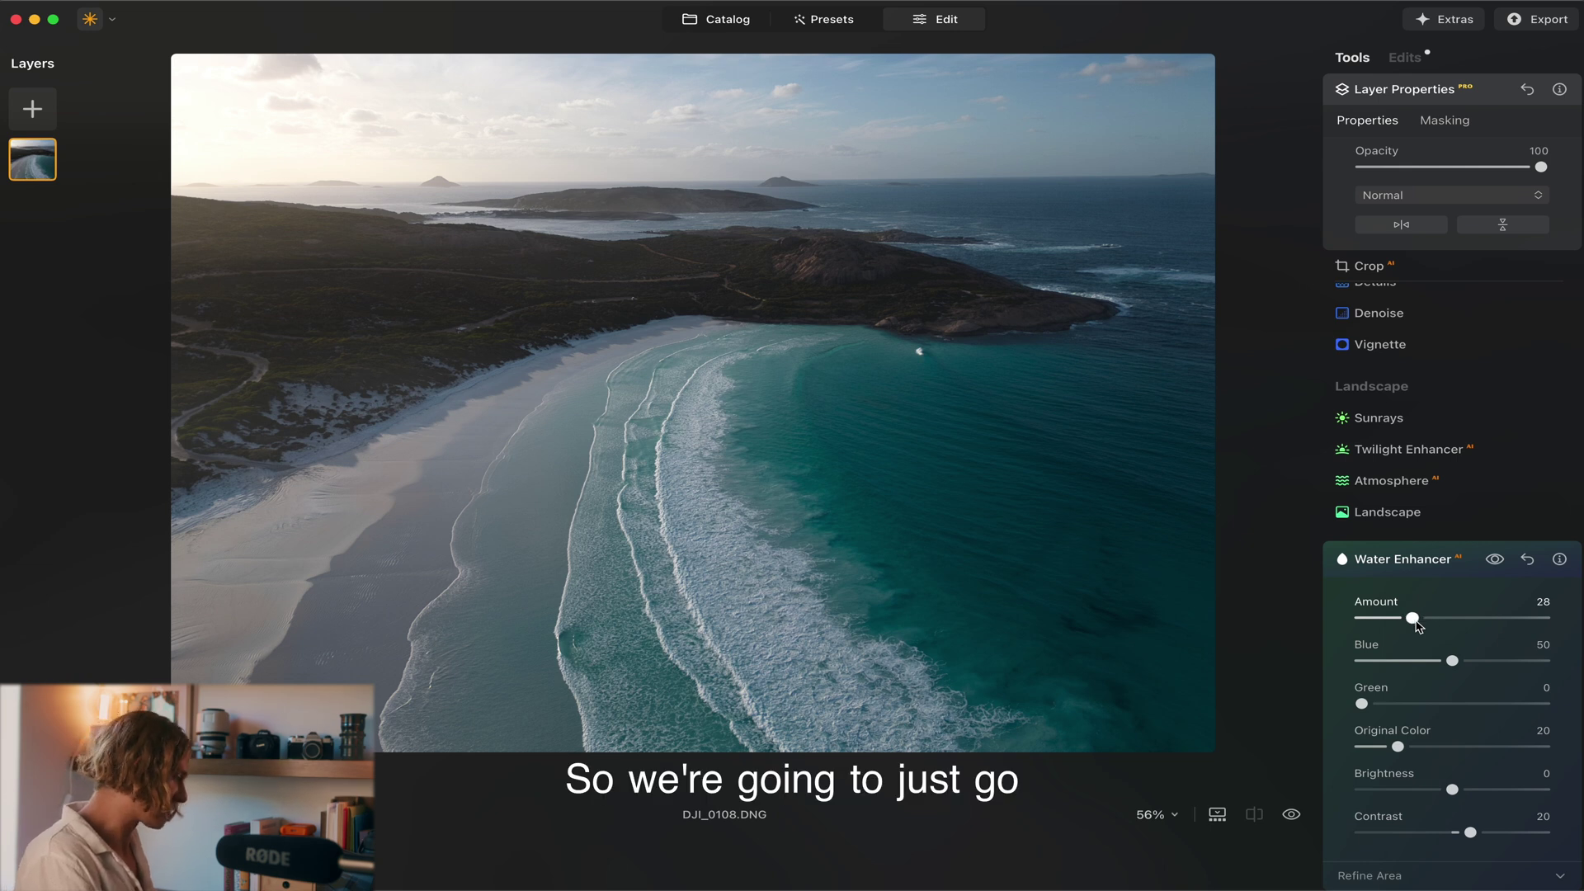
left_click_drag(1392, 626, 1430, 707)
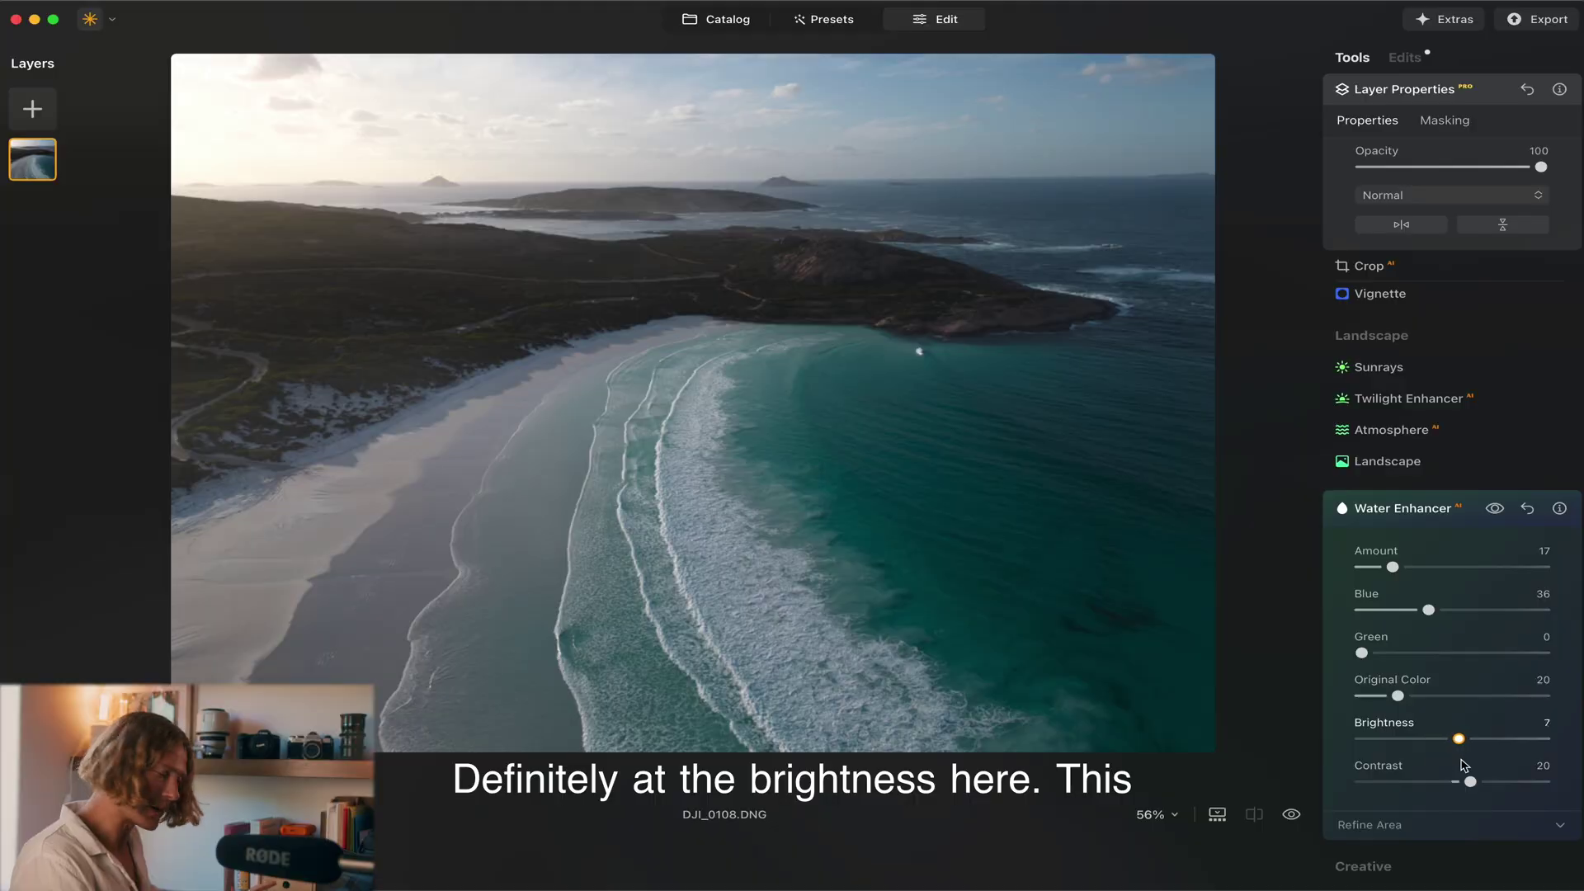
left_click_drag(1457, 766, 1521, 786)
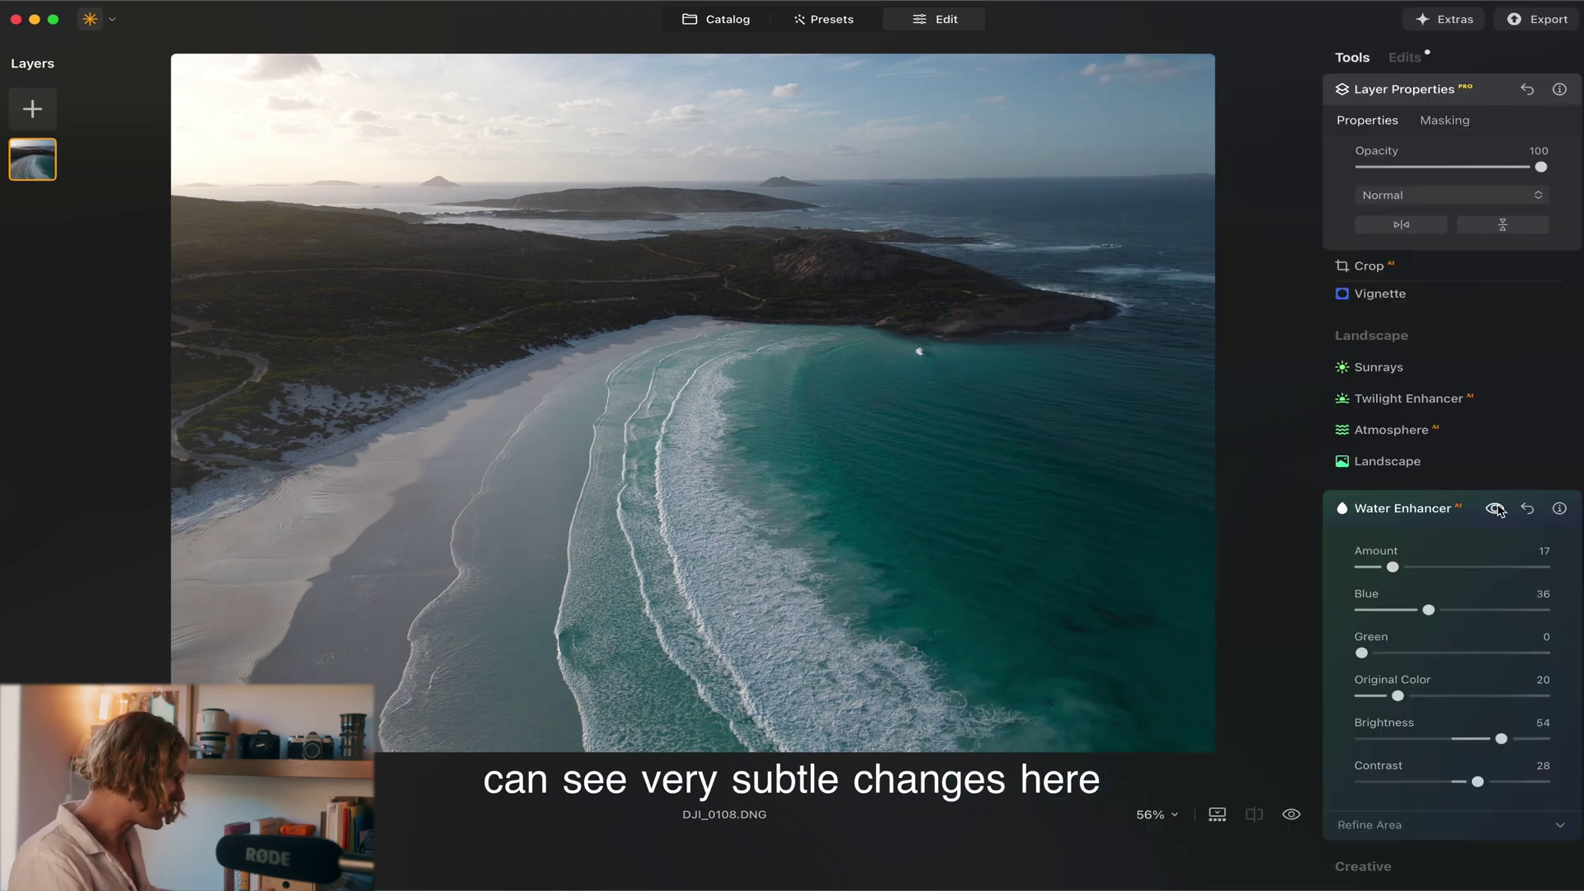
left_click(1496, 509)
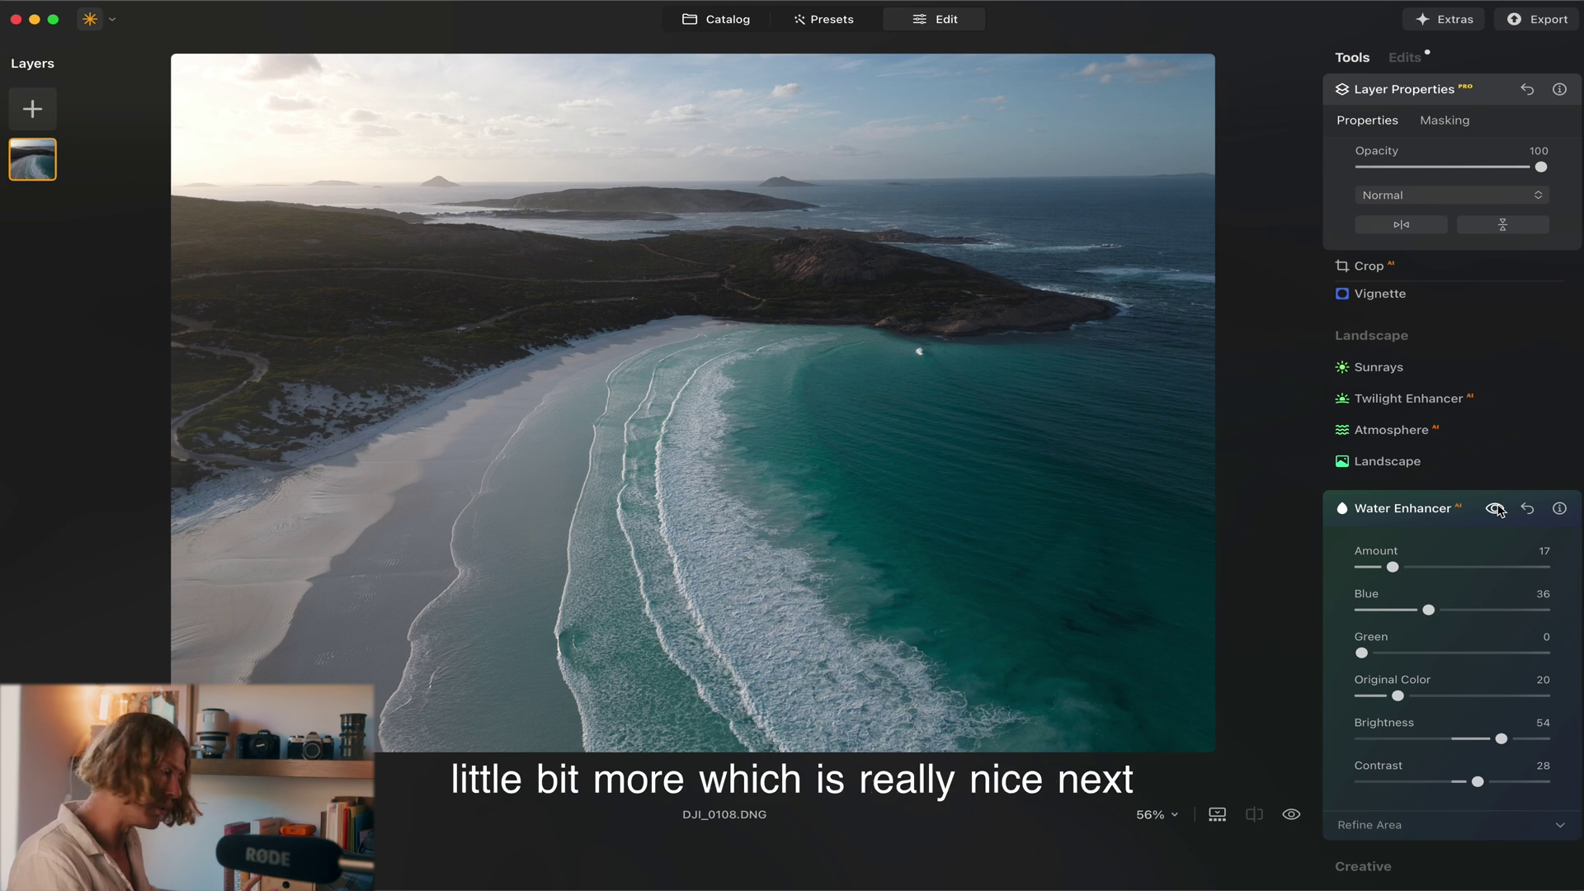
Step: In the Landscape tool, set Golden Hour to 38 for a gentle sunset glow
left_click(1409, 463)
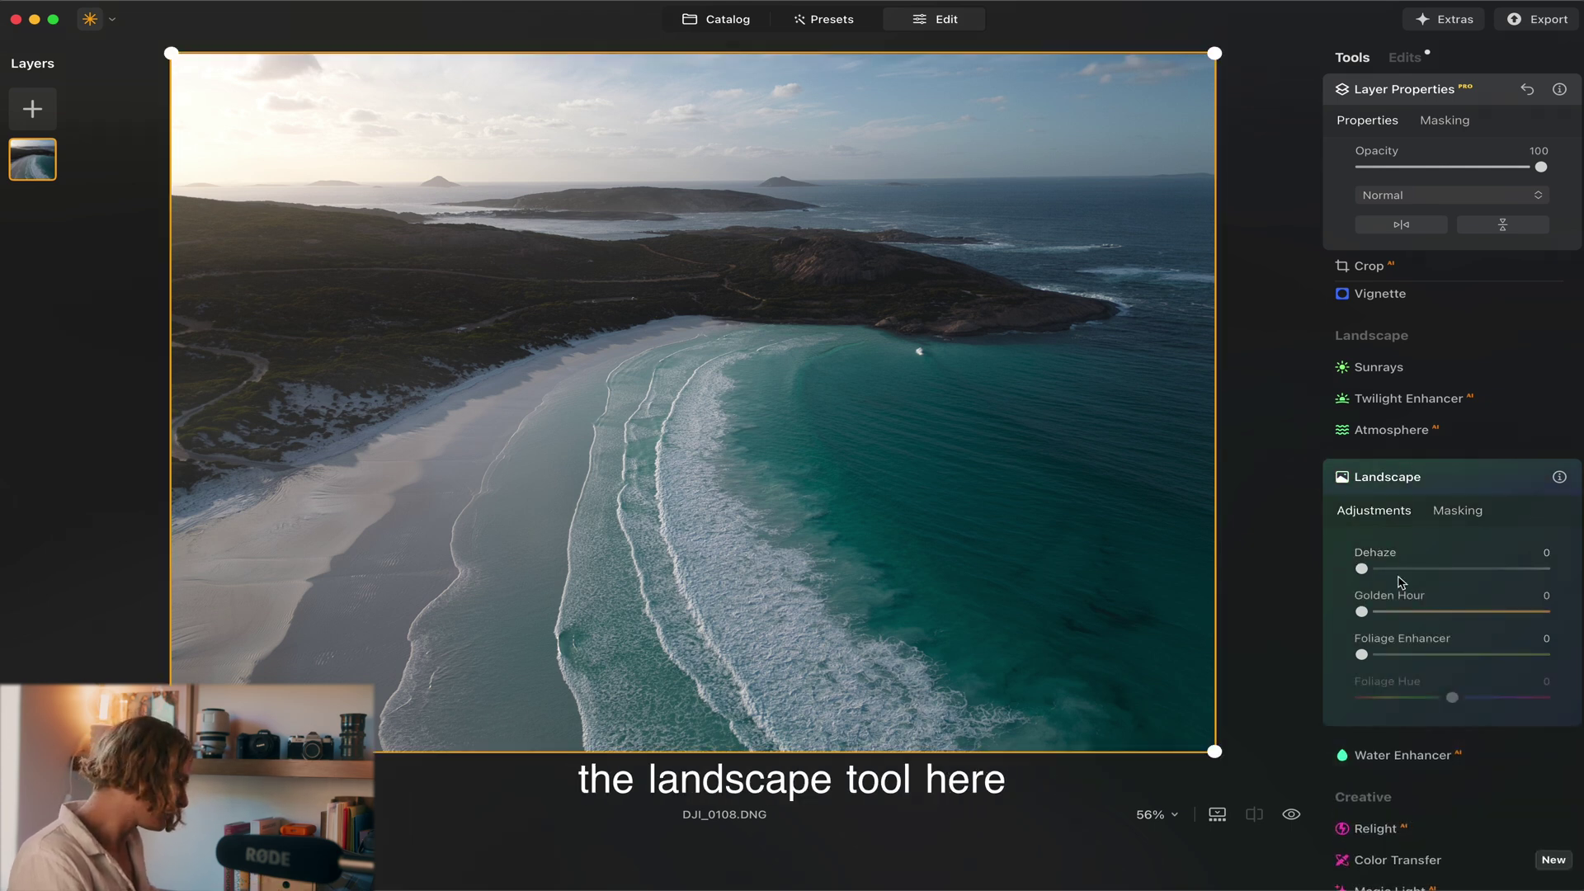
left_click_drag(1362, 612, 1372, 612)
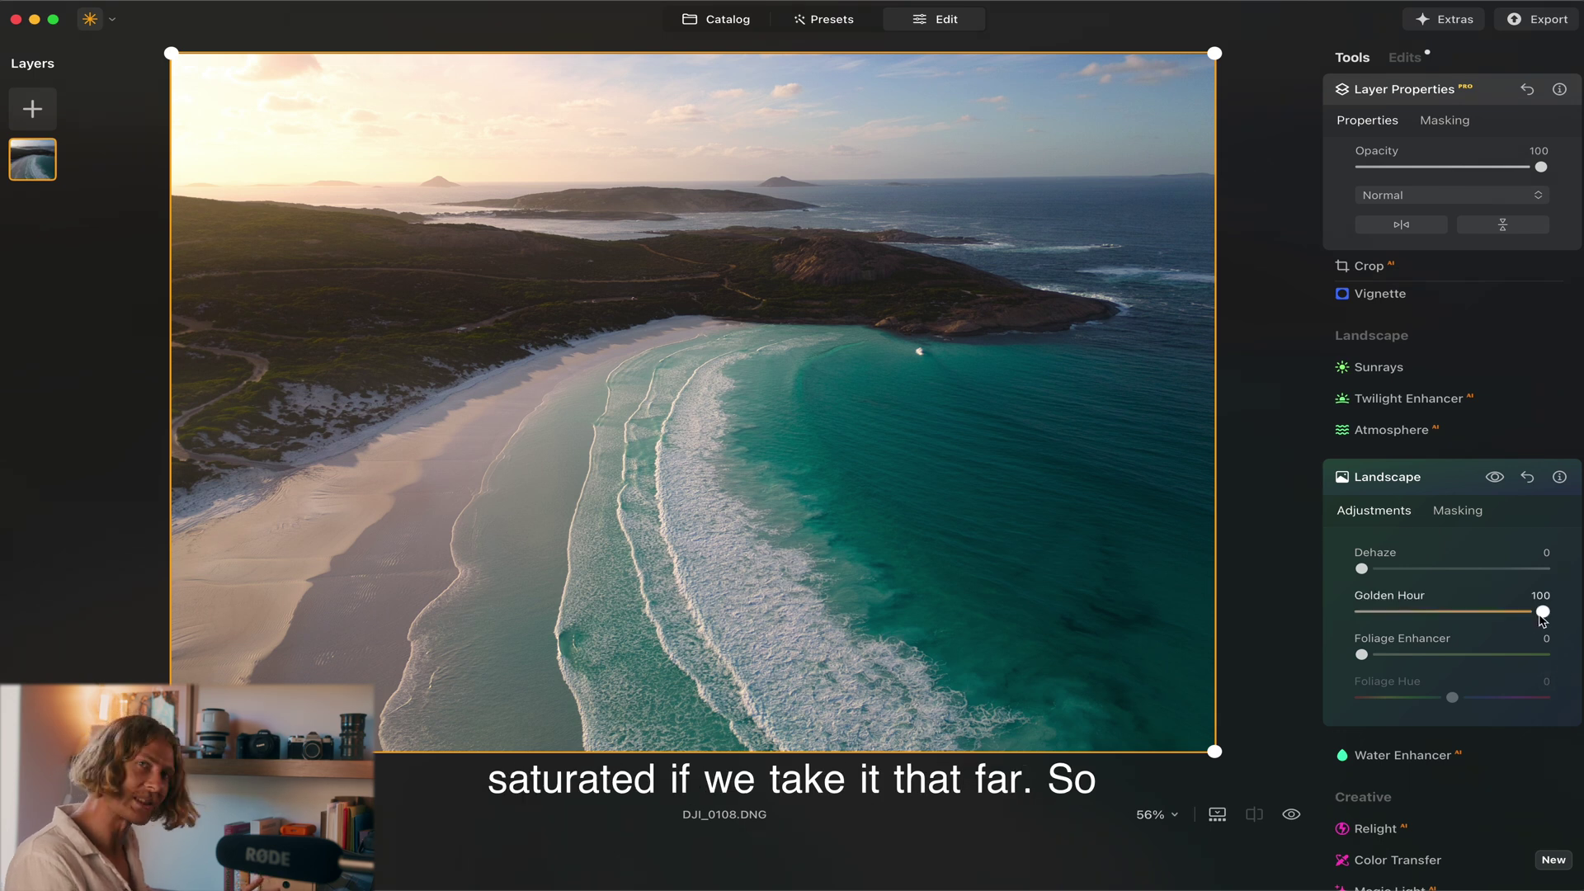
left_click_drag(1496, 616, 1324, 618)
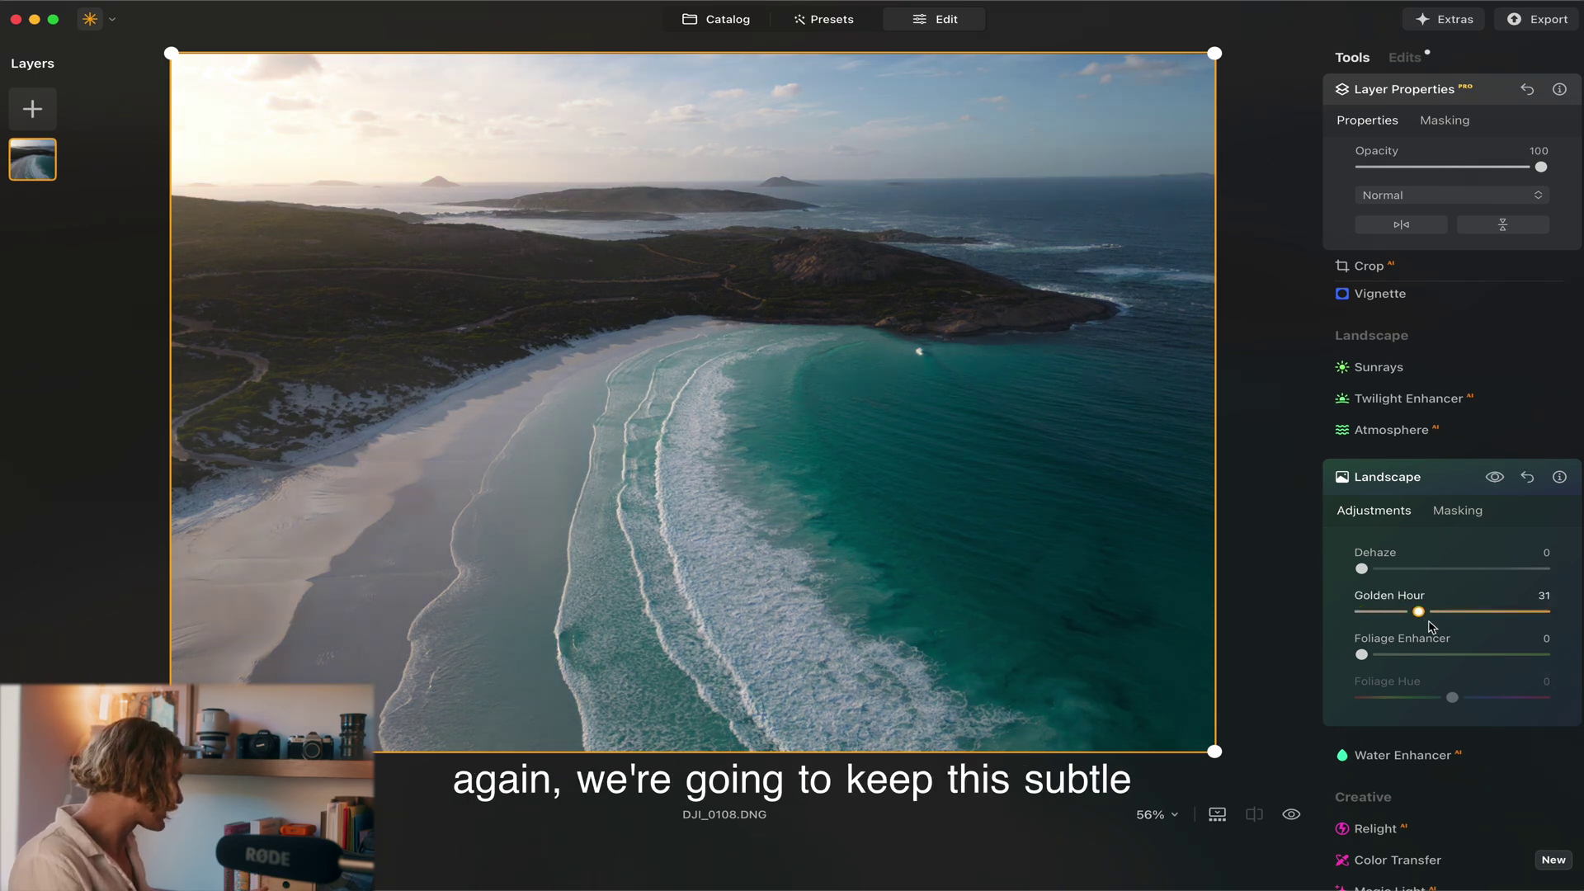
left_click_drag(1436, 619, 1437, 624)
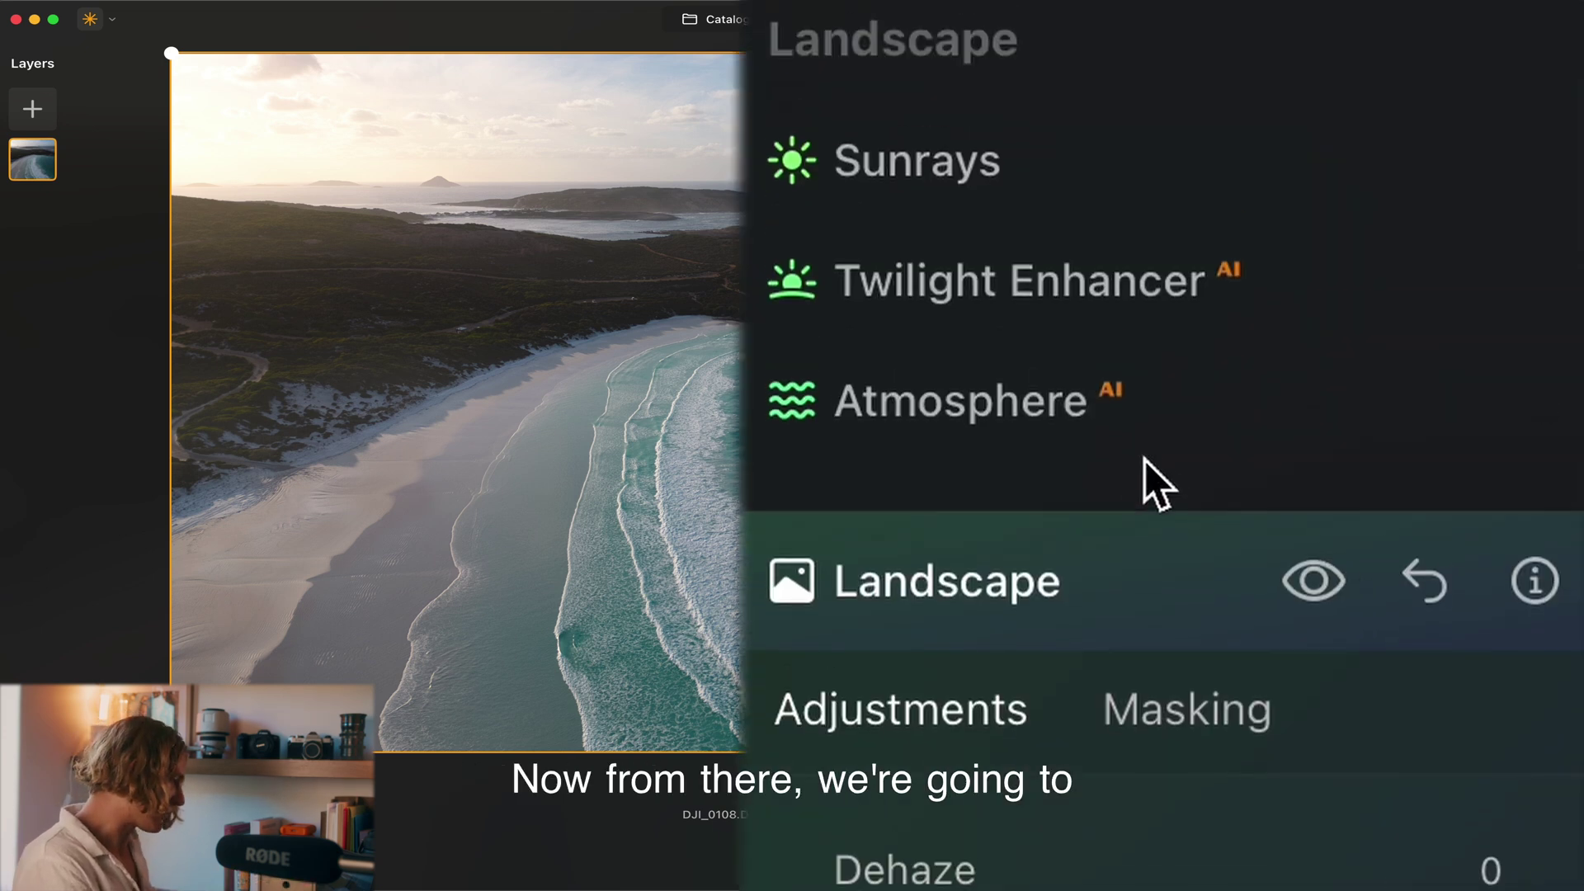
Step: Set Atmosphere mode to Haze and mask it with a radial gradient at the sun
left_click(1432, 439)
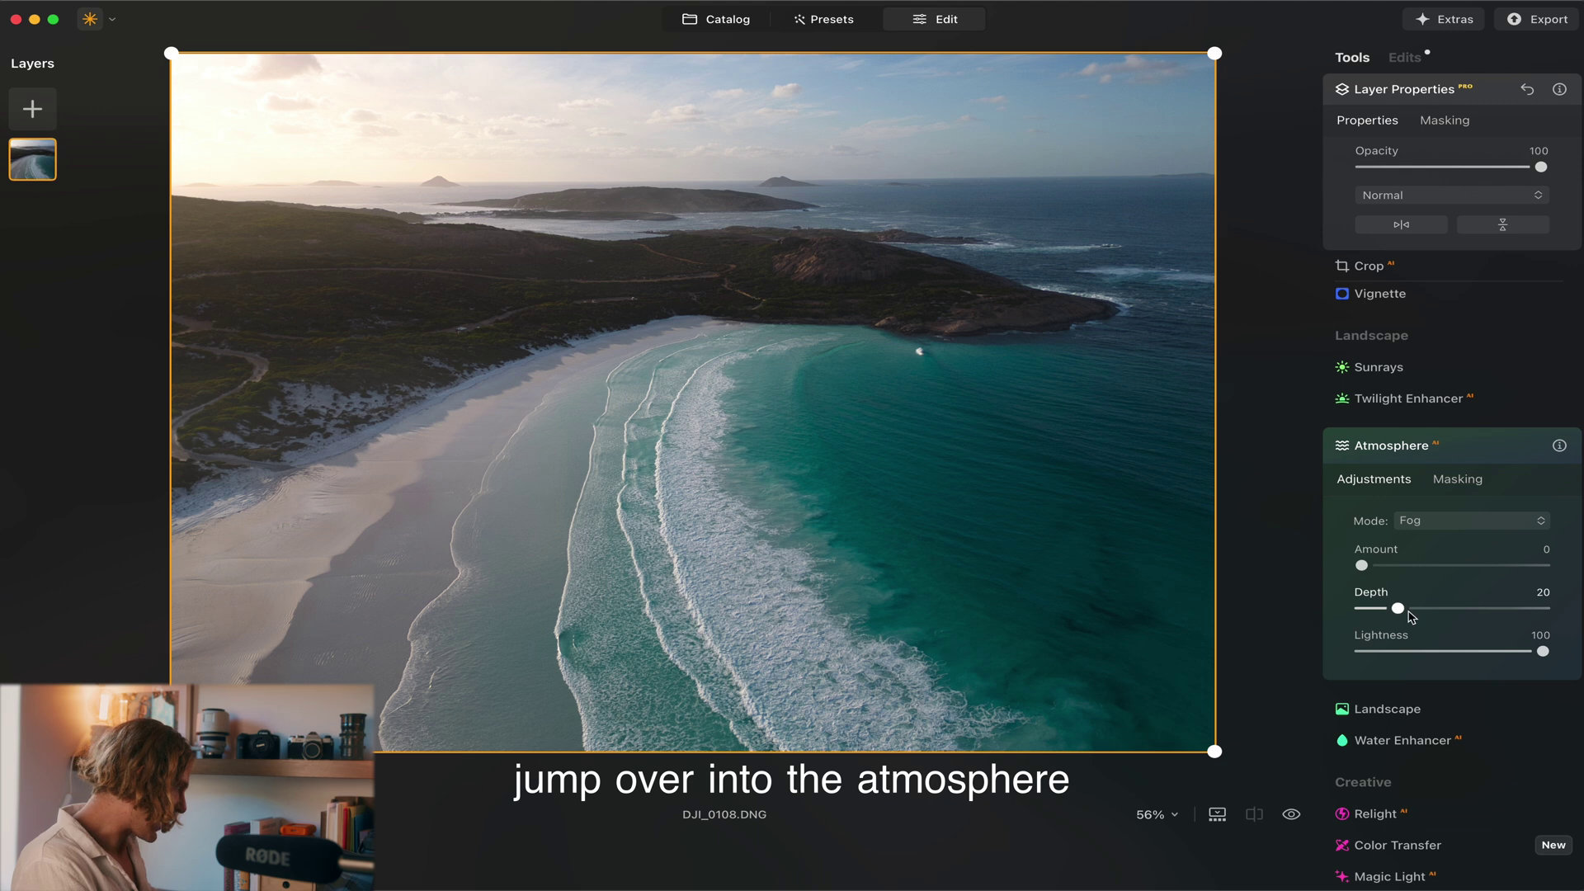
left_click(1440, 522)
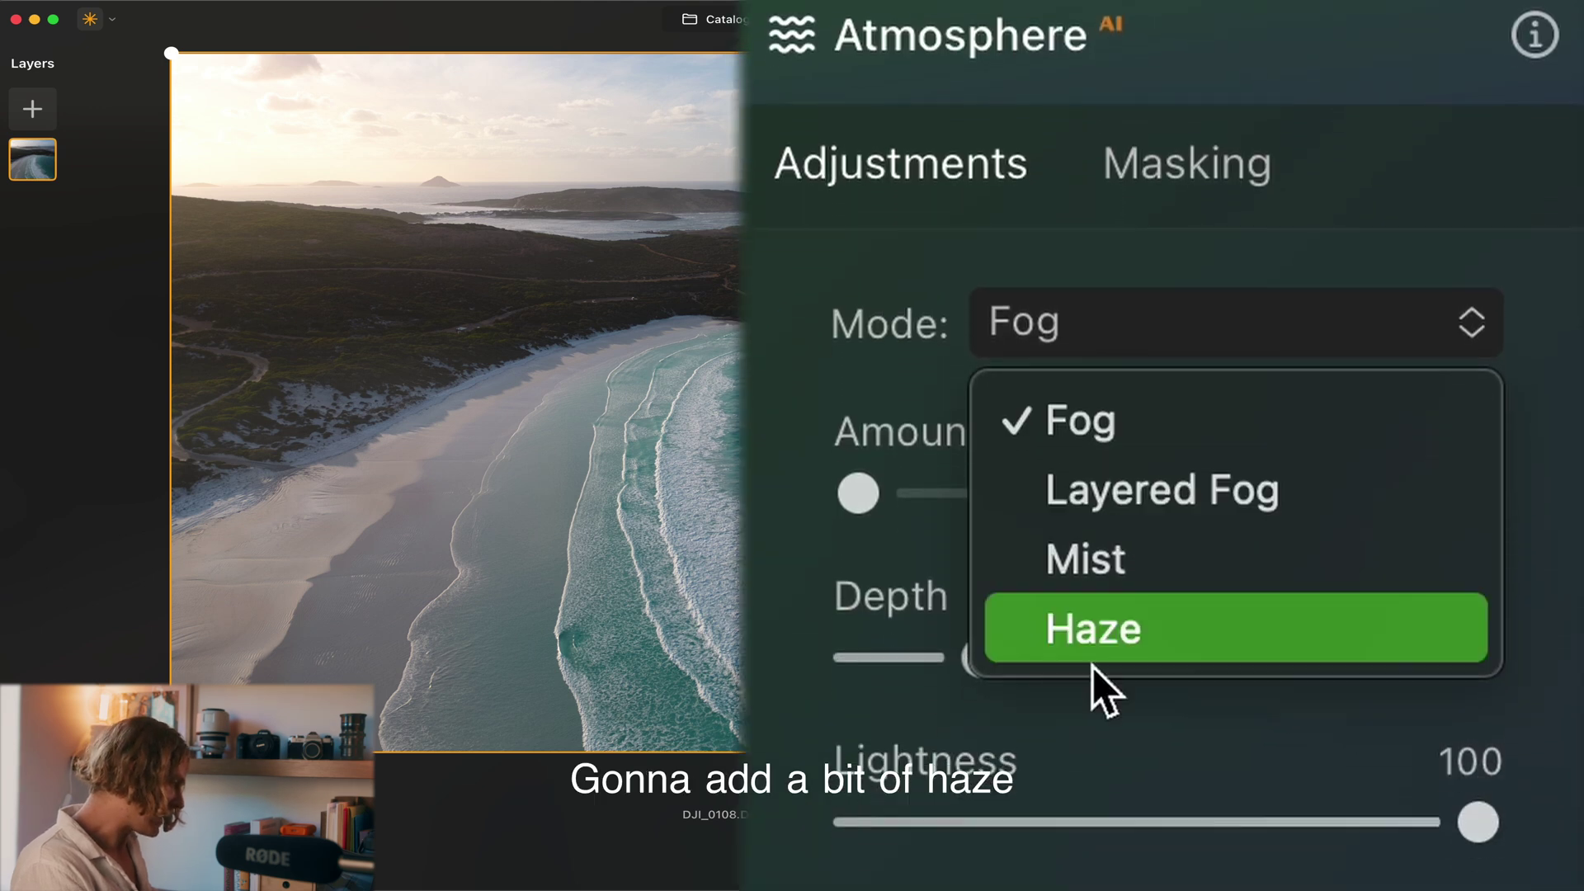
left_click(1142, 466)
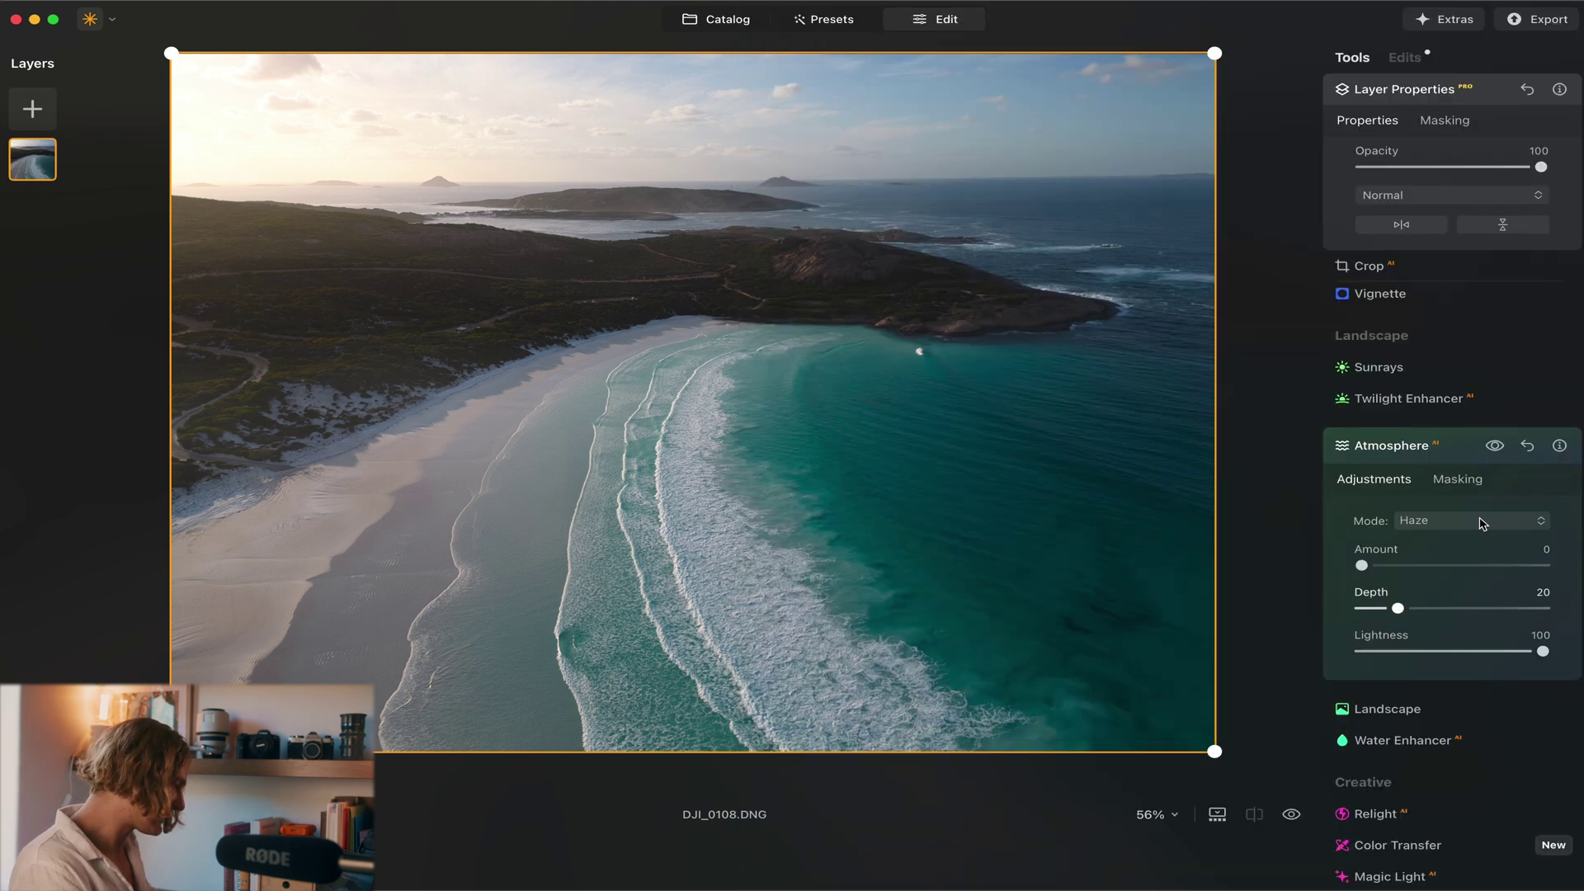
left_click(1458, 482)
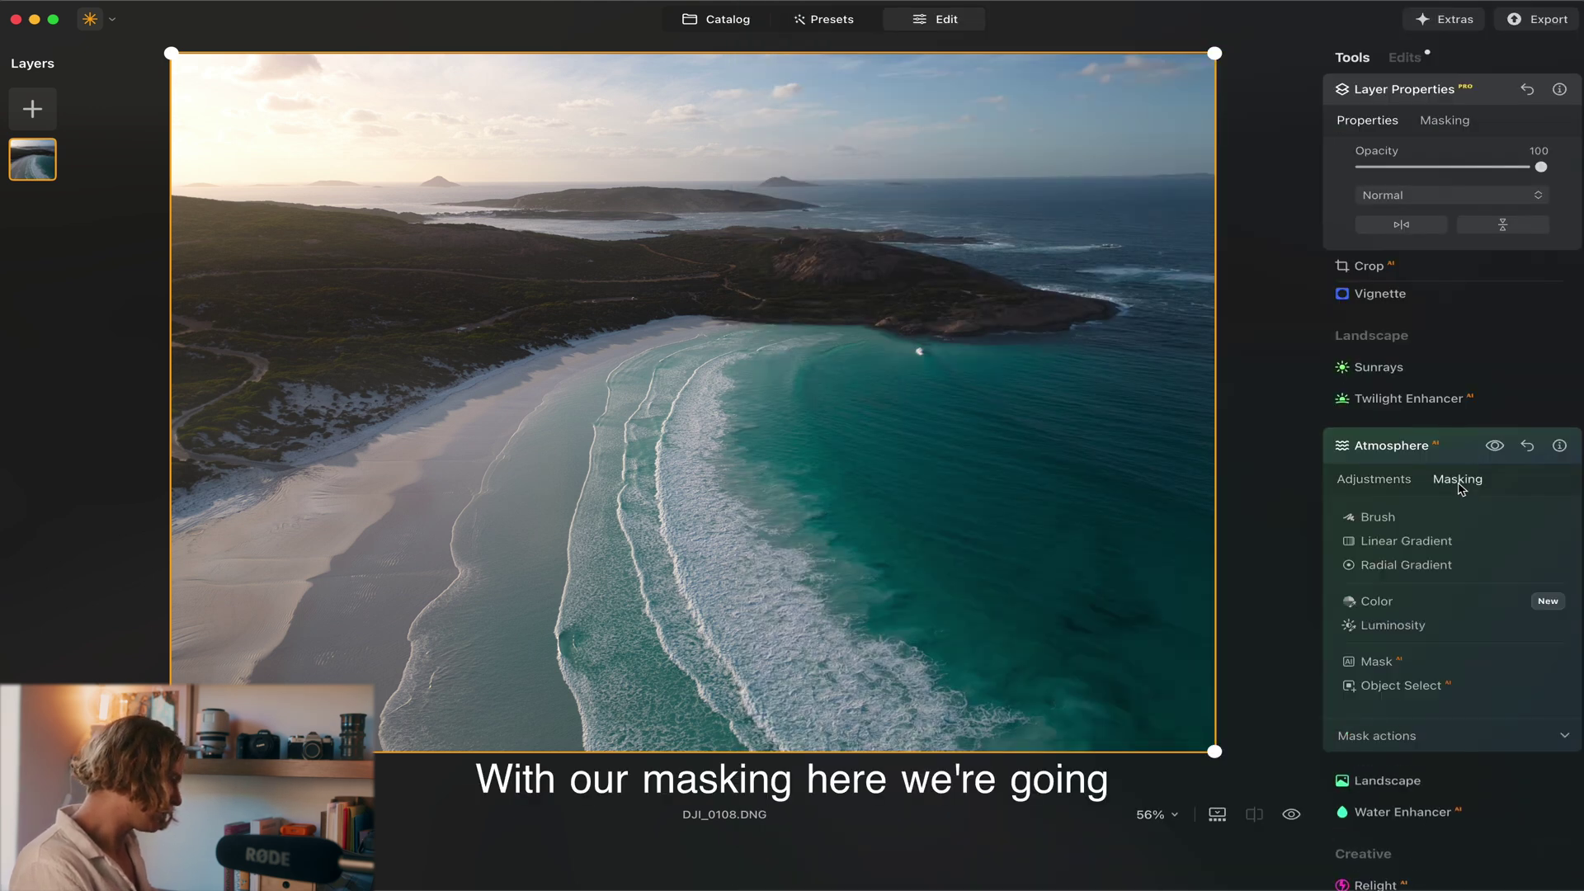
left_click(1407, 565)
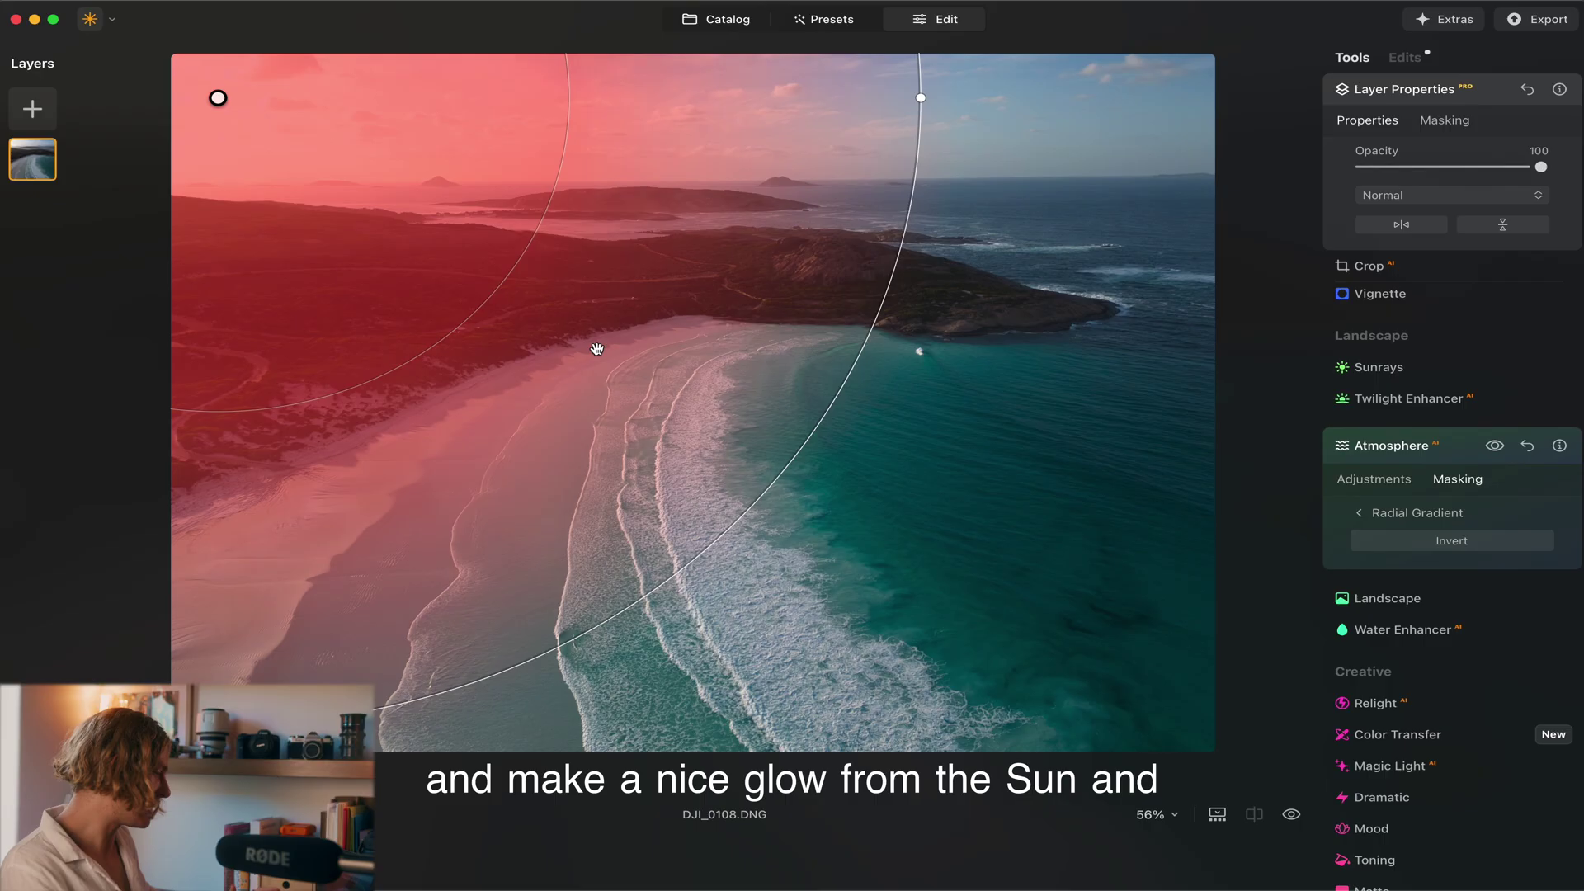
Step: Raise the haze Amount to 100 and compare the photo with and without haze
left_click(1373, 480)
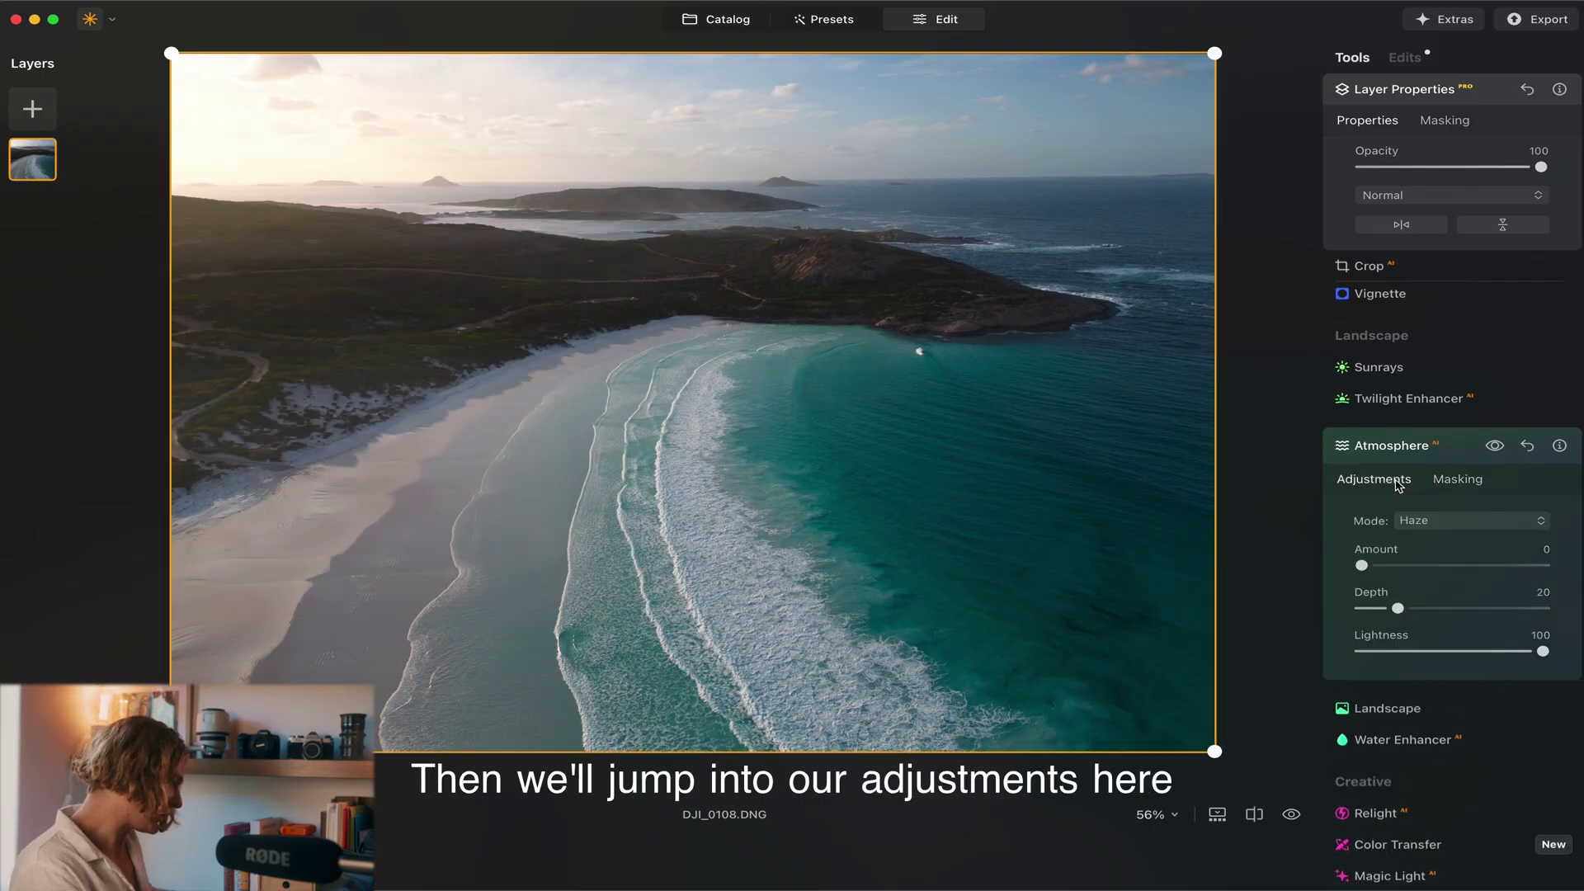
left_click_drag(1416, 568, 1429, 611)
left_click_drag(1504, 566, 1543, 567)
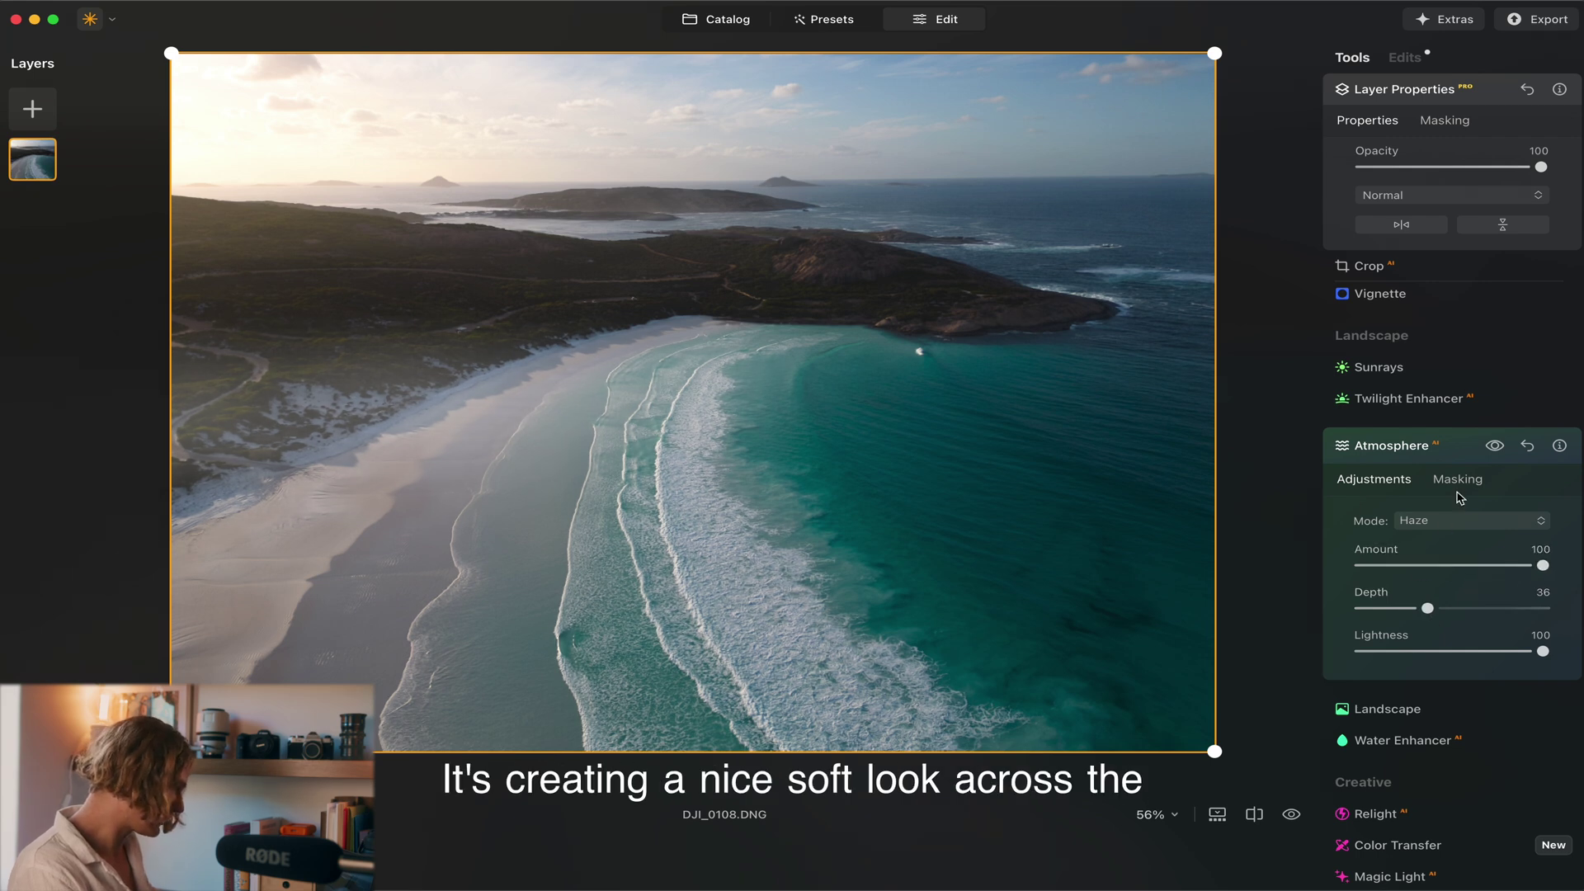
left_click(1495, 446)
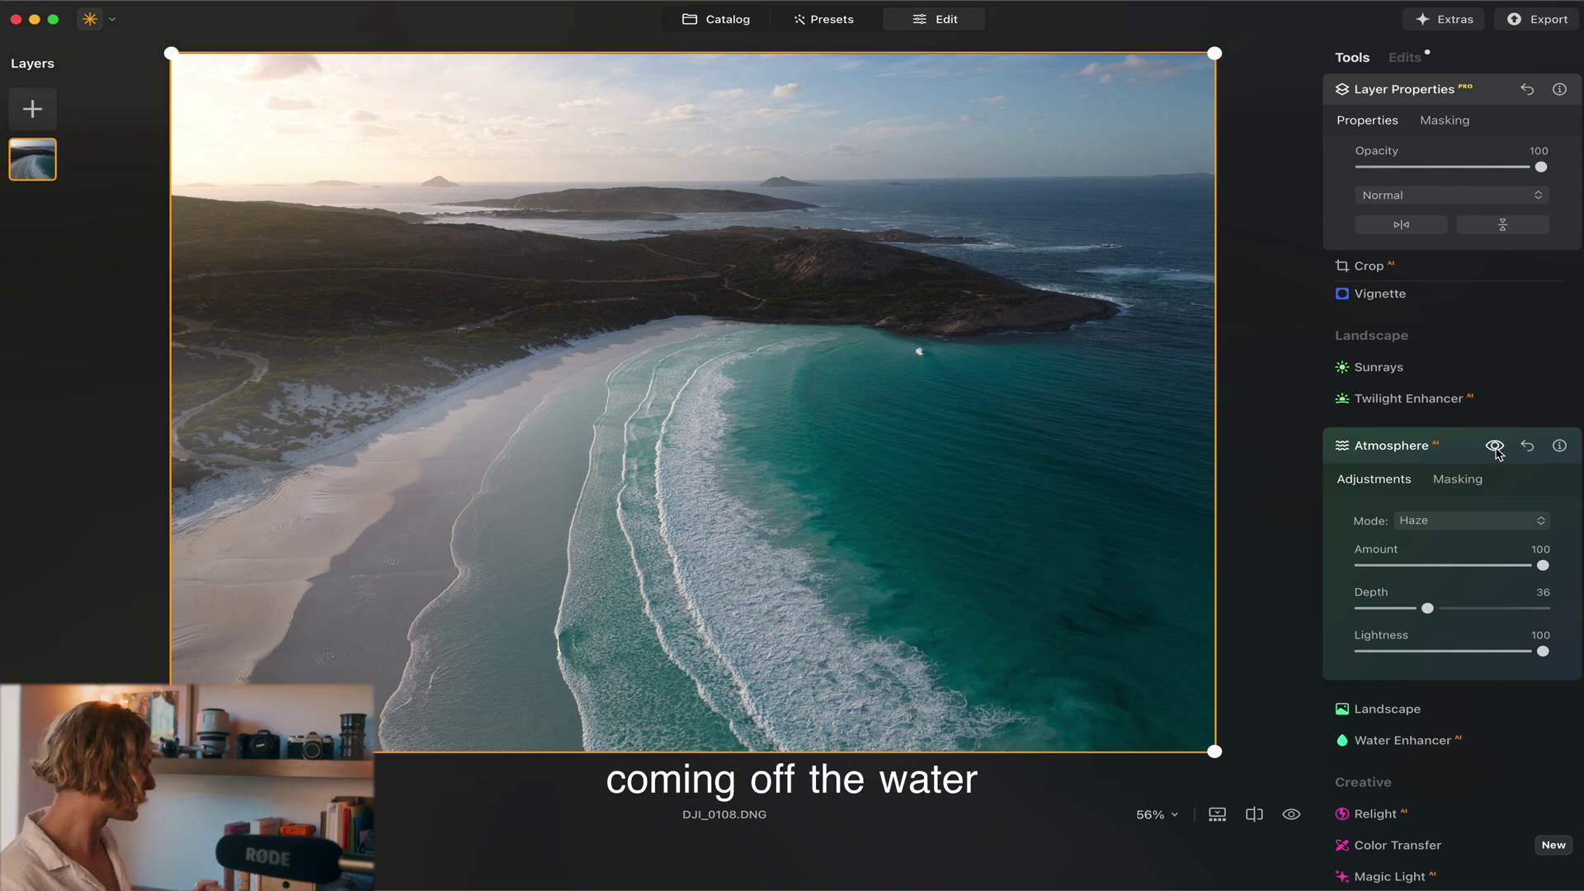
Step: Apply the Golden Twilight Enhancer preset and lower its Amount to 19
left_click(1412, 401)
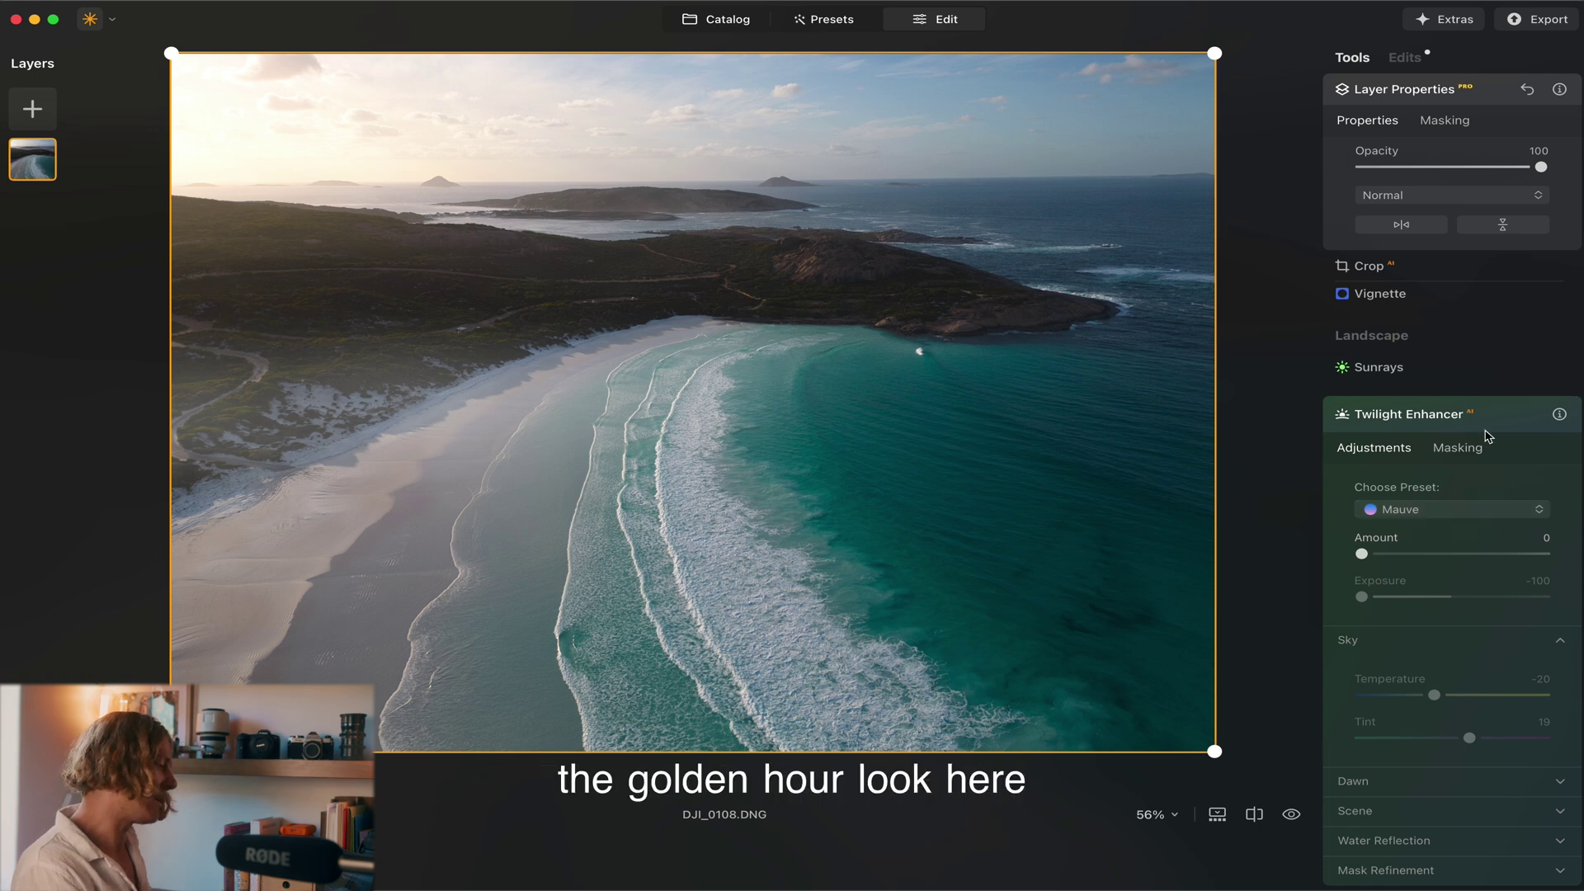
left_click(1413, 518)
left_click(1416, 537)
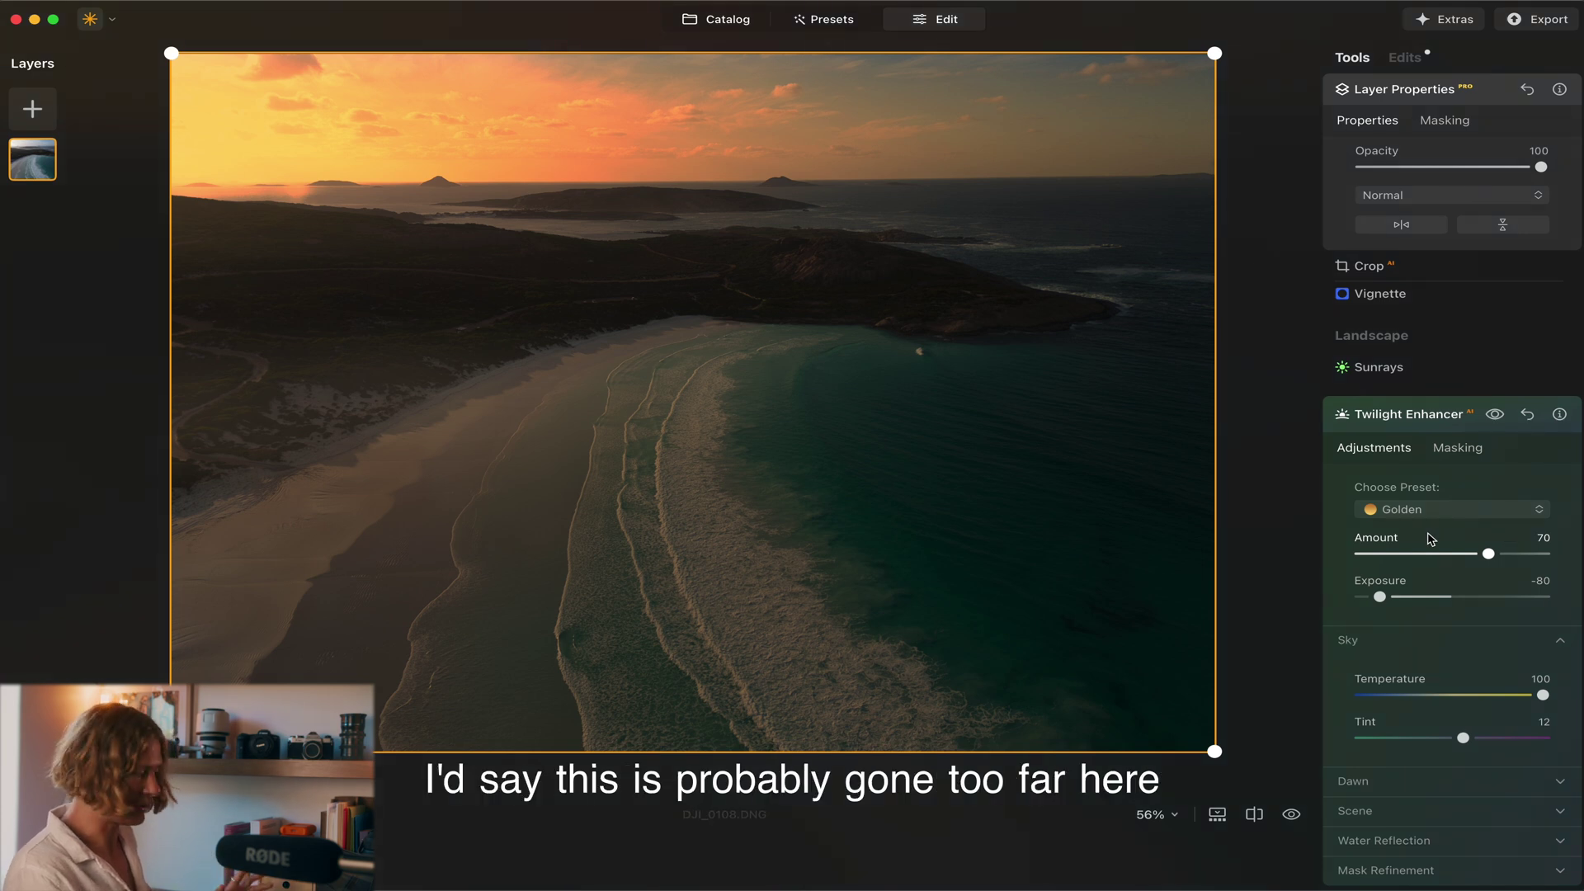
left_click_drag(1489, 554, 1409, 633)
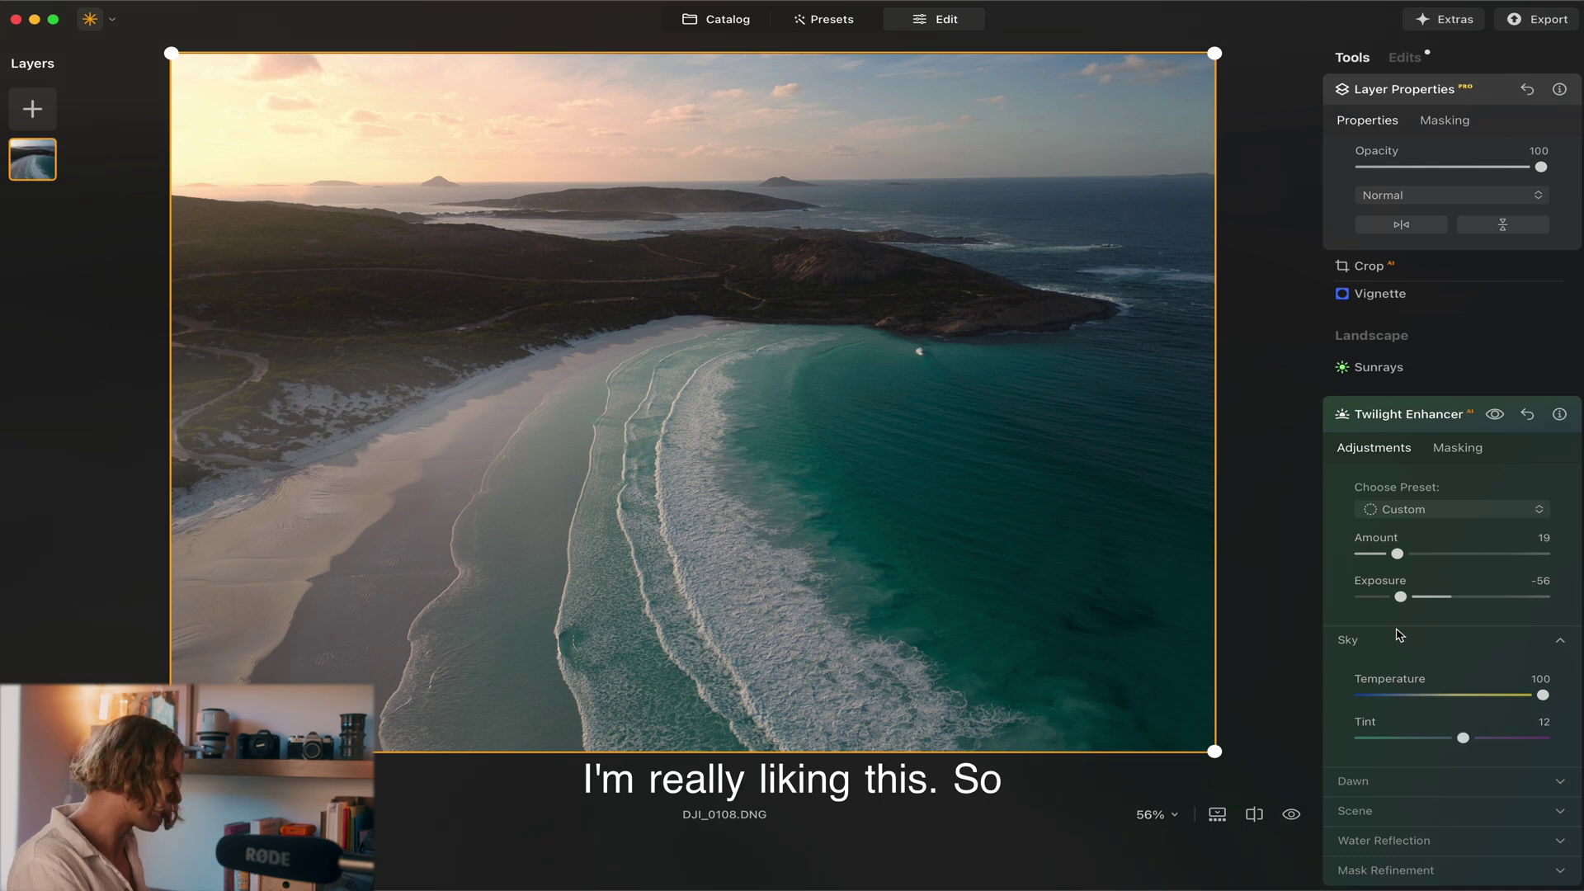
Step: Add Sunrays with the sun centre placed on the left horizon
left_click(1407, 414)
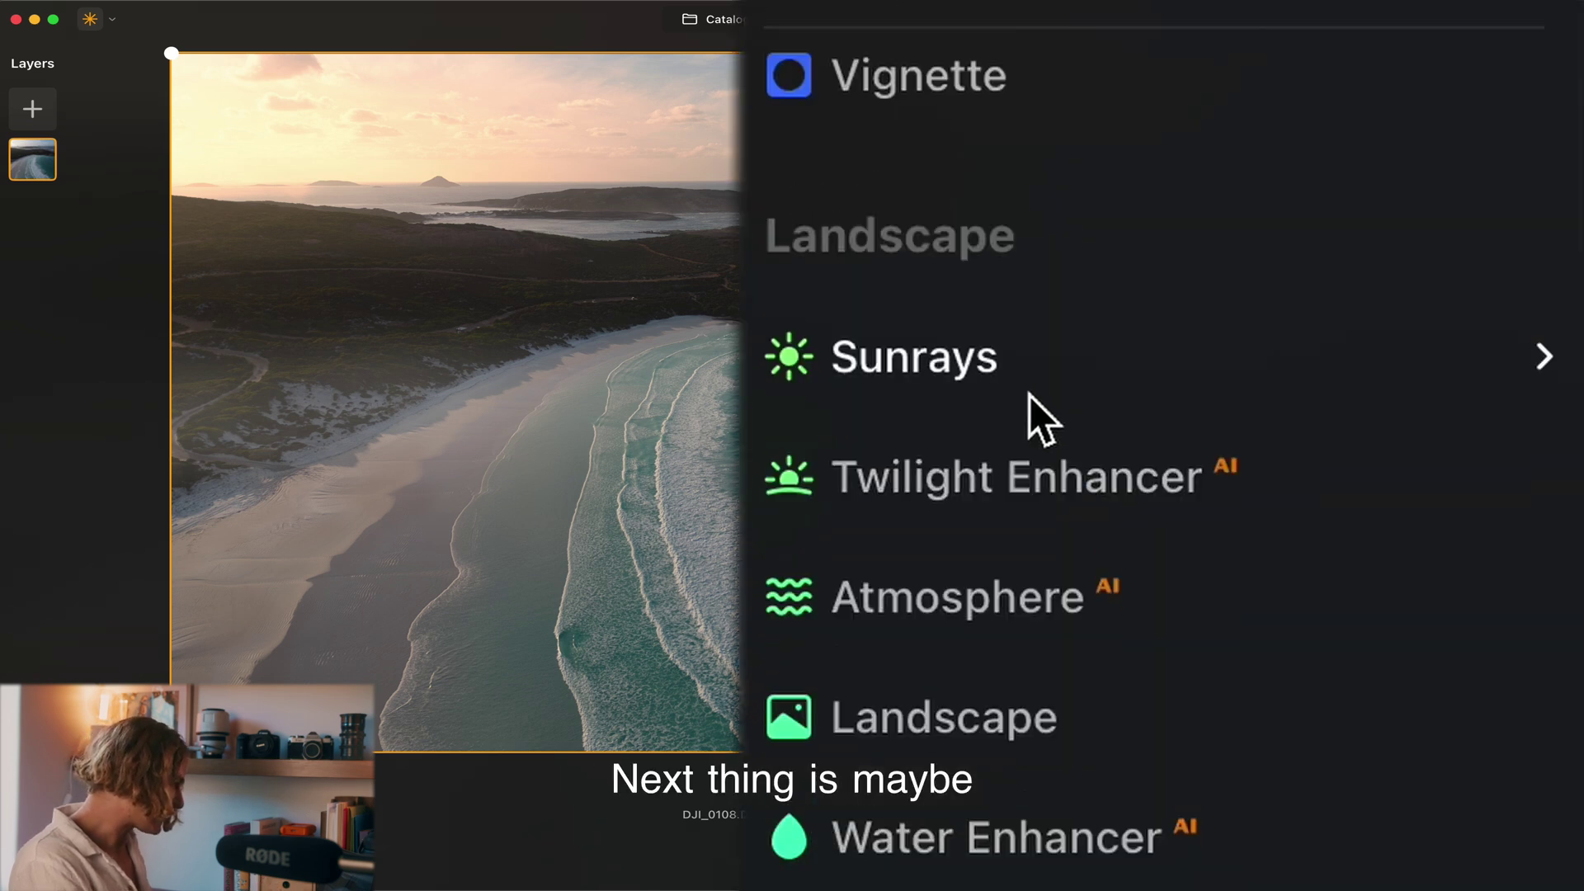
left_click(1395, 365)
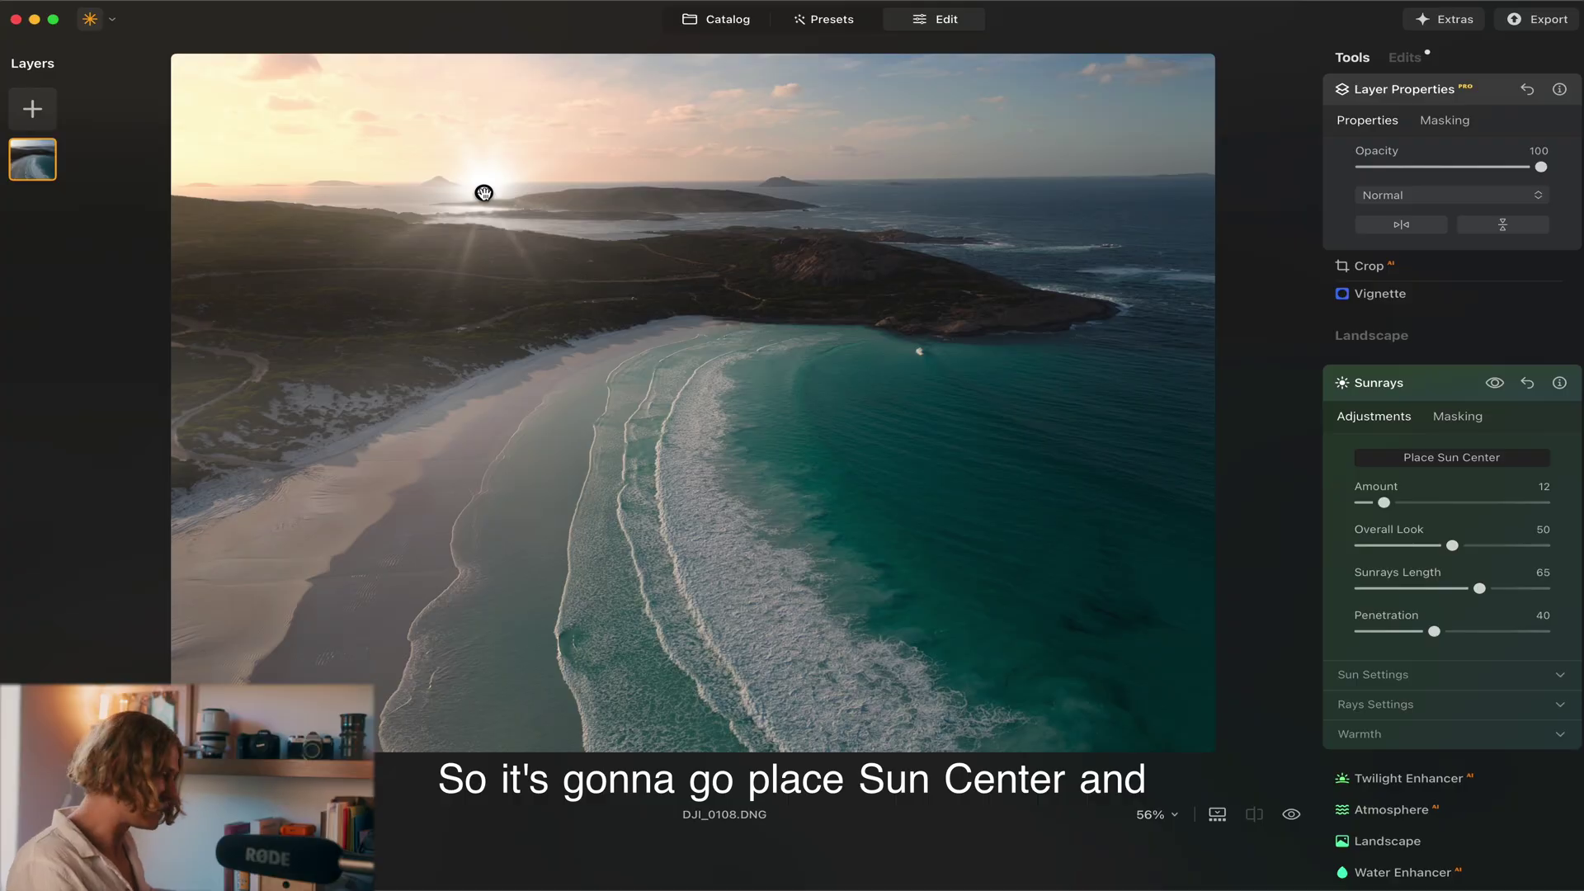
left_click_drag(485, 193, 201, 99)
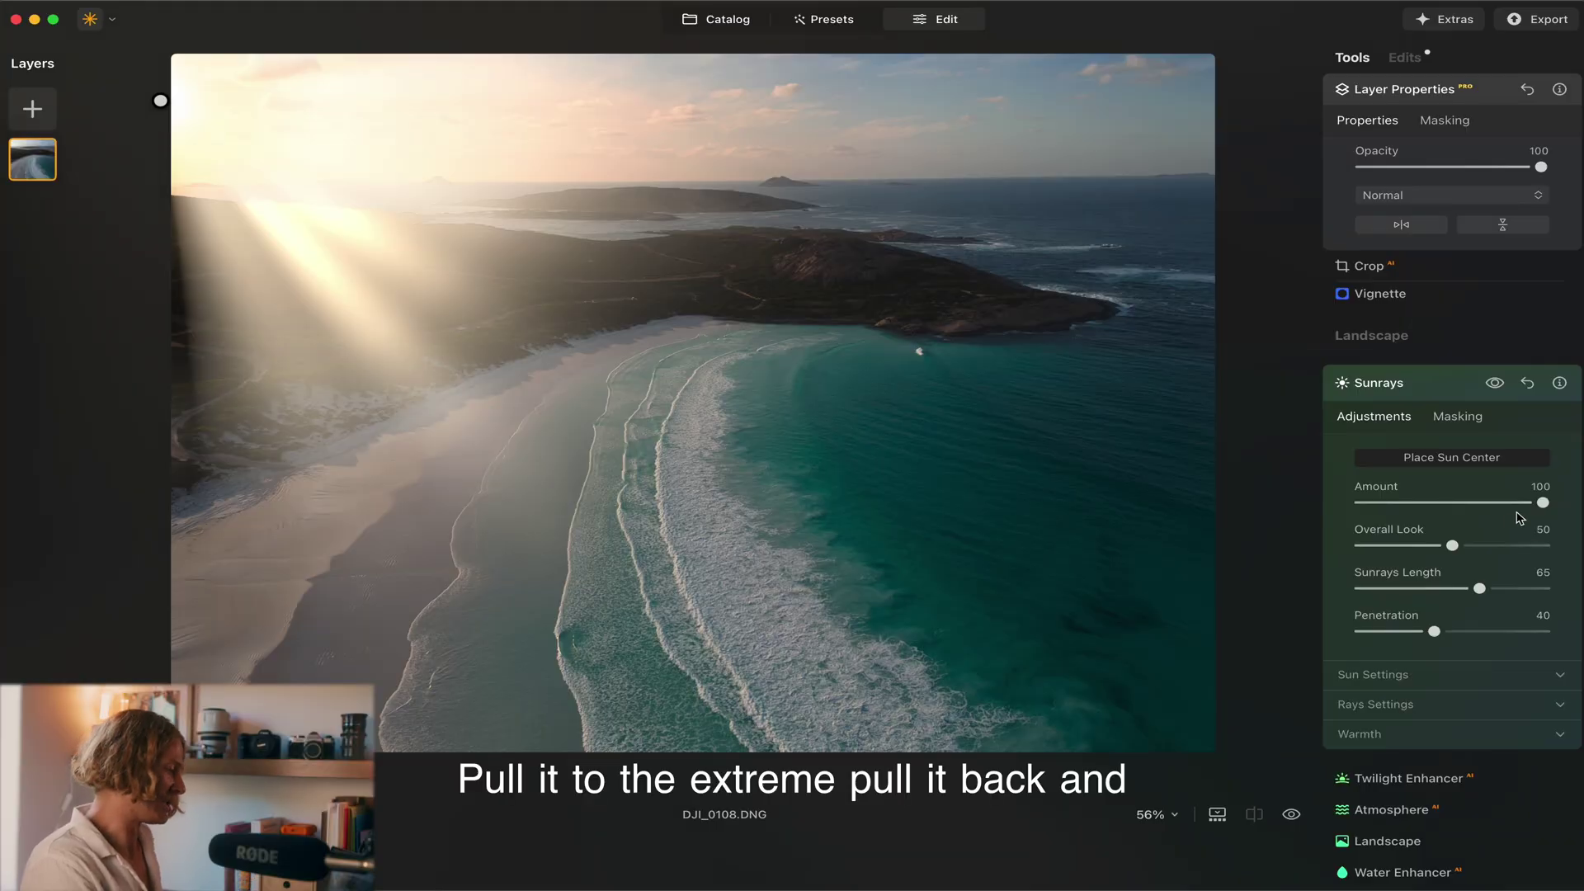
Step: Set Sunrays Amount 16, Overall Look 76 and Sunrays Length 100, then view the edited photo
left_click_drag(1522, 505, 1265, 500)
left_click_drag(1367, 514, 1405, 518)
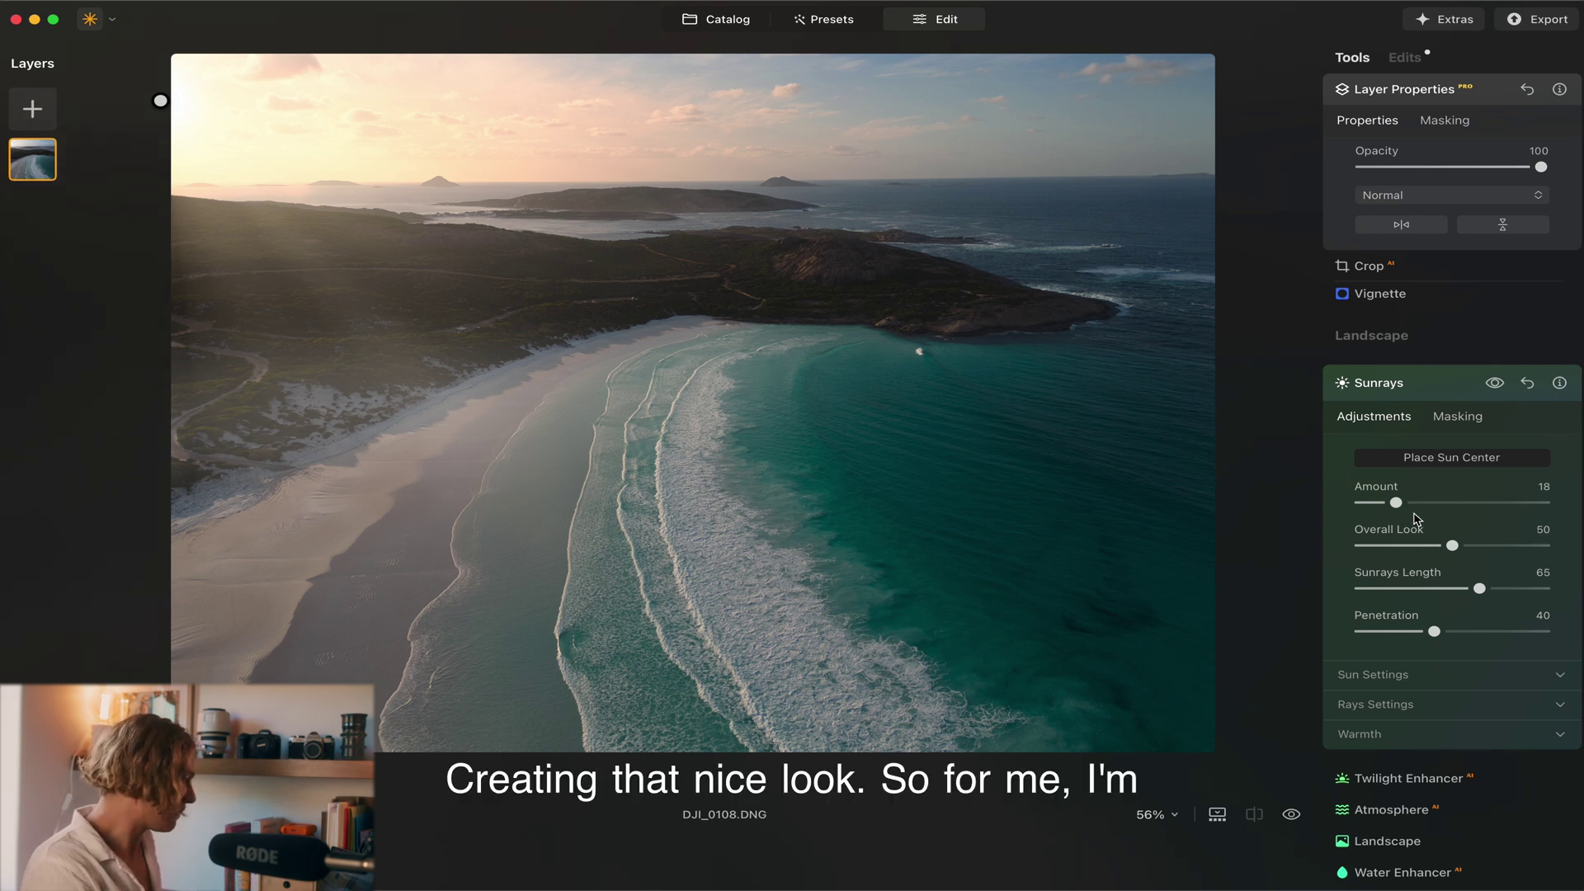
mouse_move(1397, 505)
left_mouse_down()
mouse_move(1431, 505)
mouse_move(1361, 505)
mouse_move(1394, 505)
left_mouse_up()
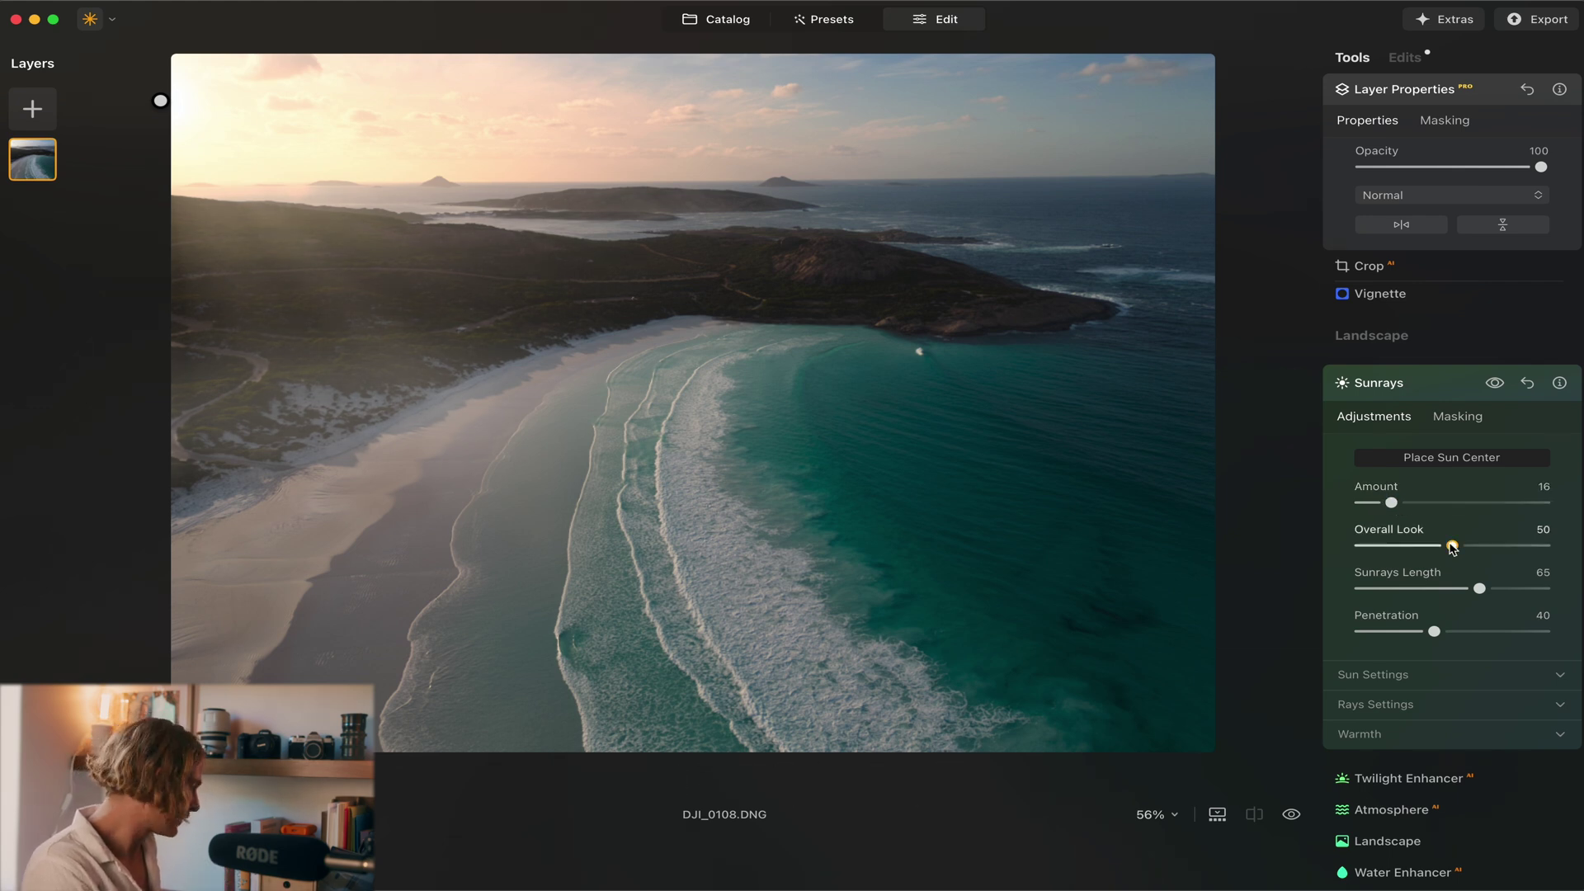
left_click_drag(1453, 546, 1543, 545)
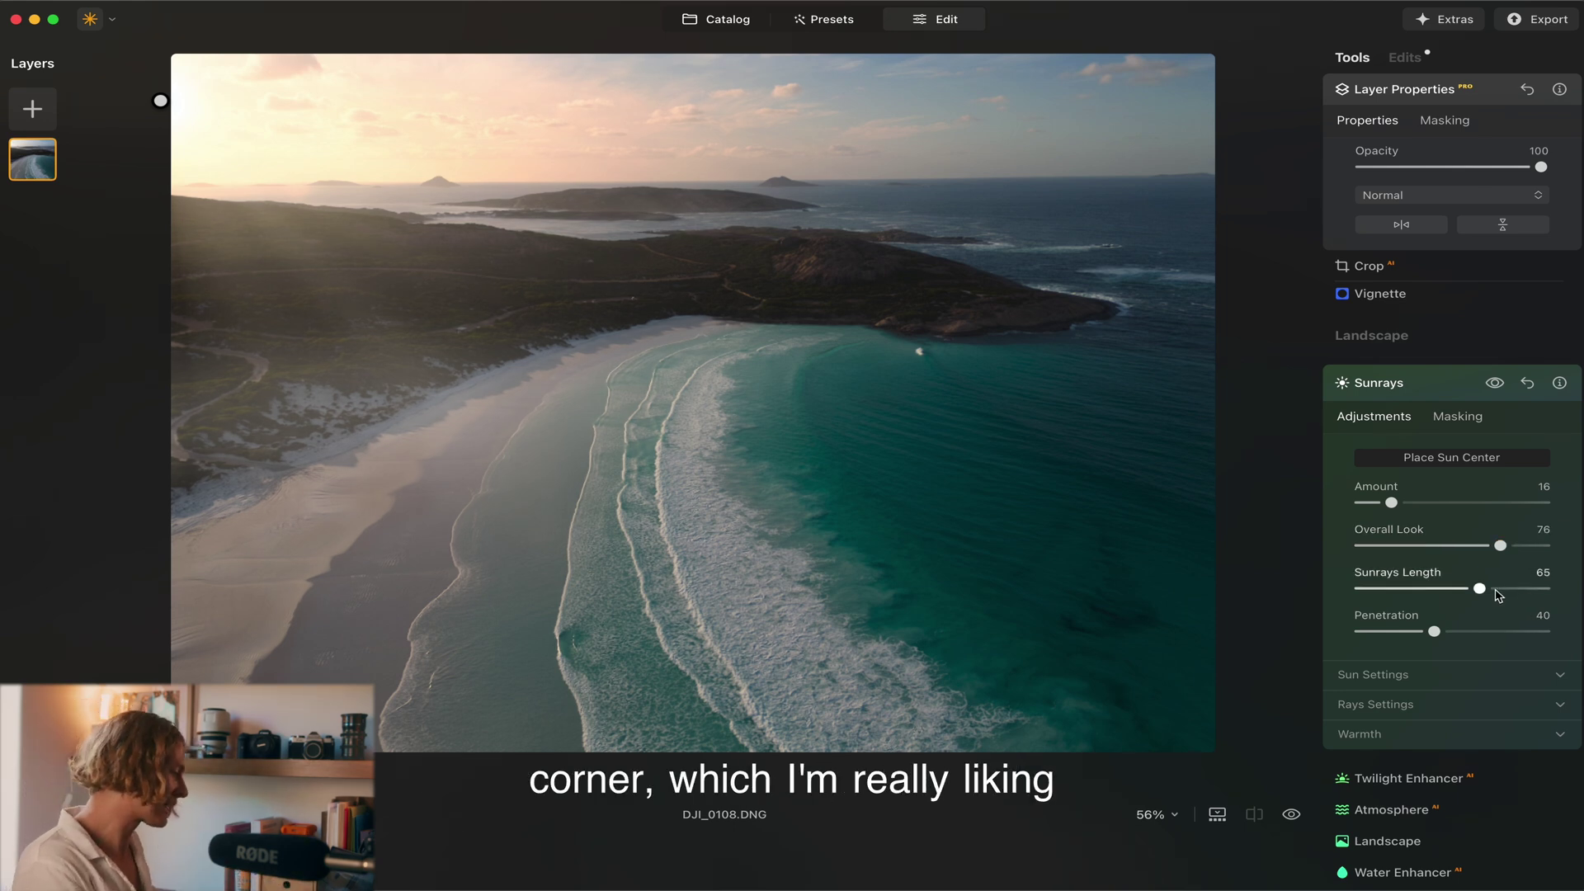
left_click_drag(1481, 589, 1543, 590)
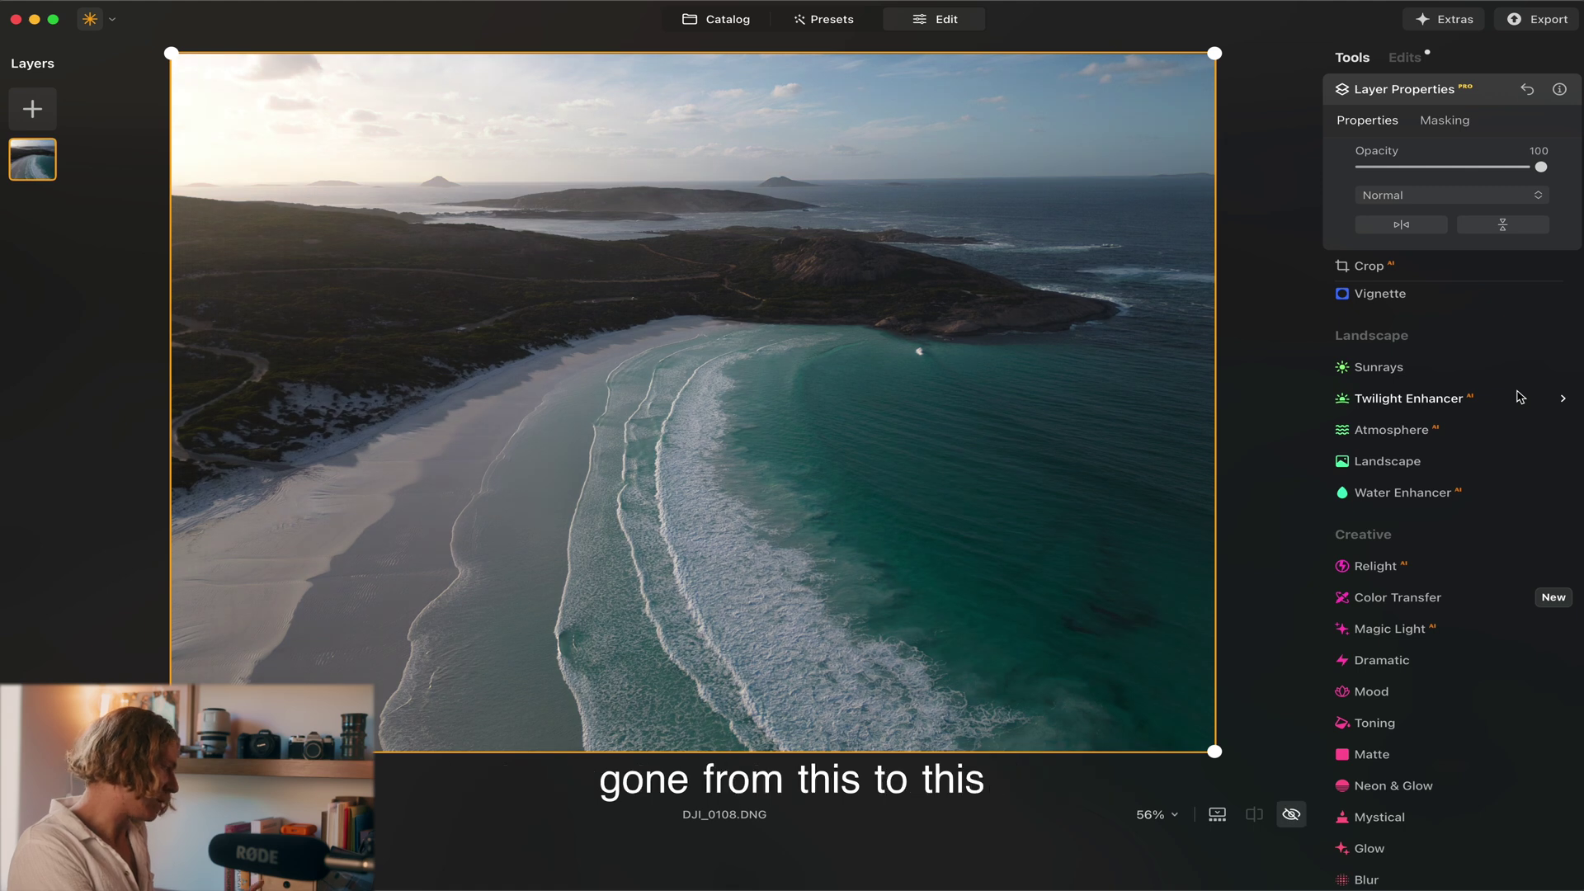
key("backslash")
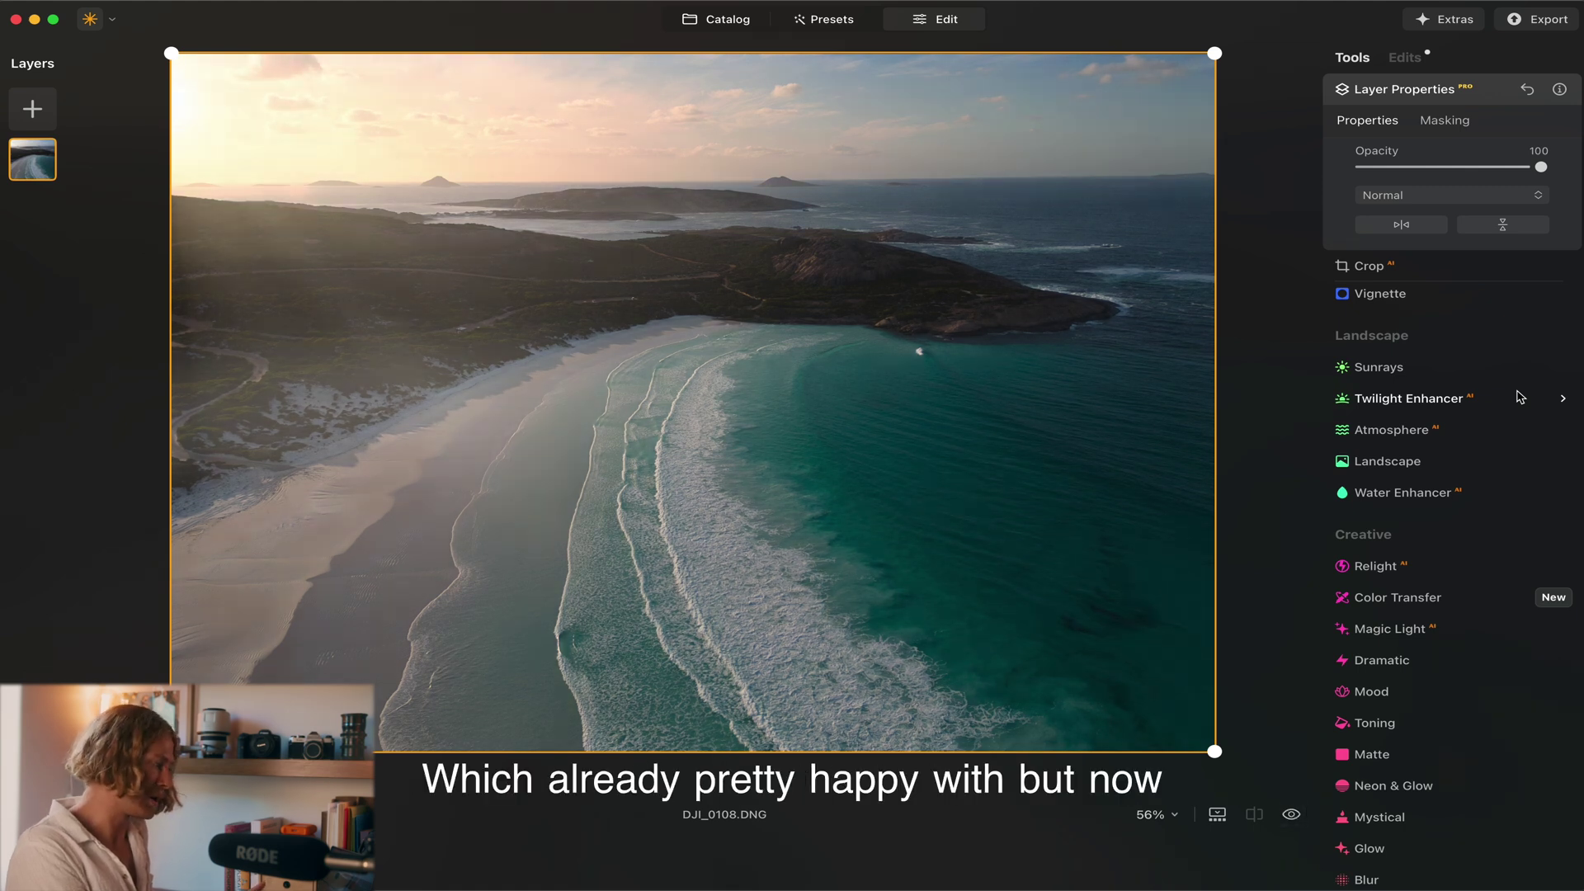
Step: In Develop's Light section, raise Exposure to 1.05 and drop Highlights to -100
scroll(1450, 436, "down", 8)
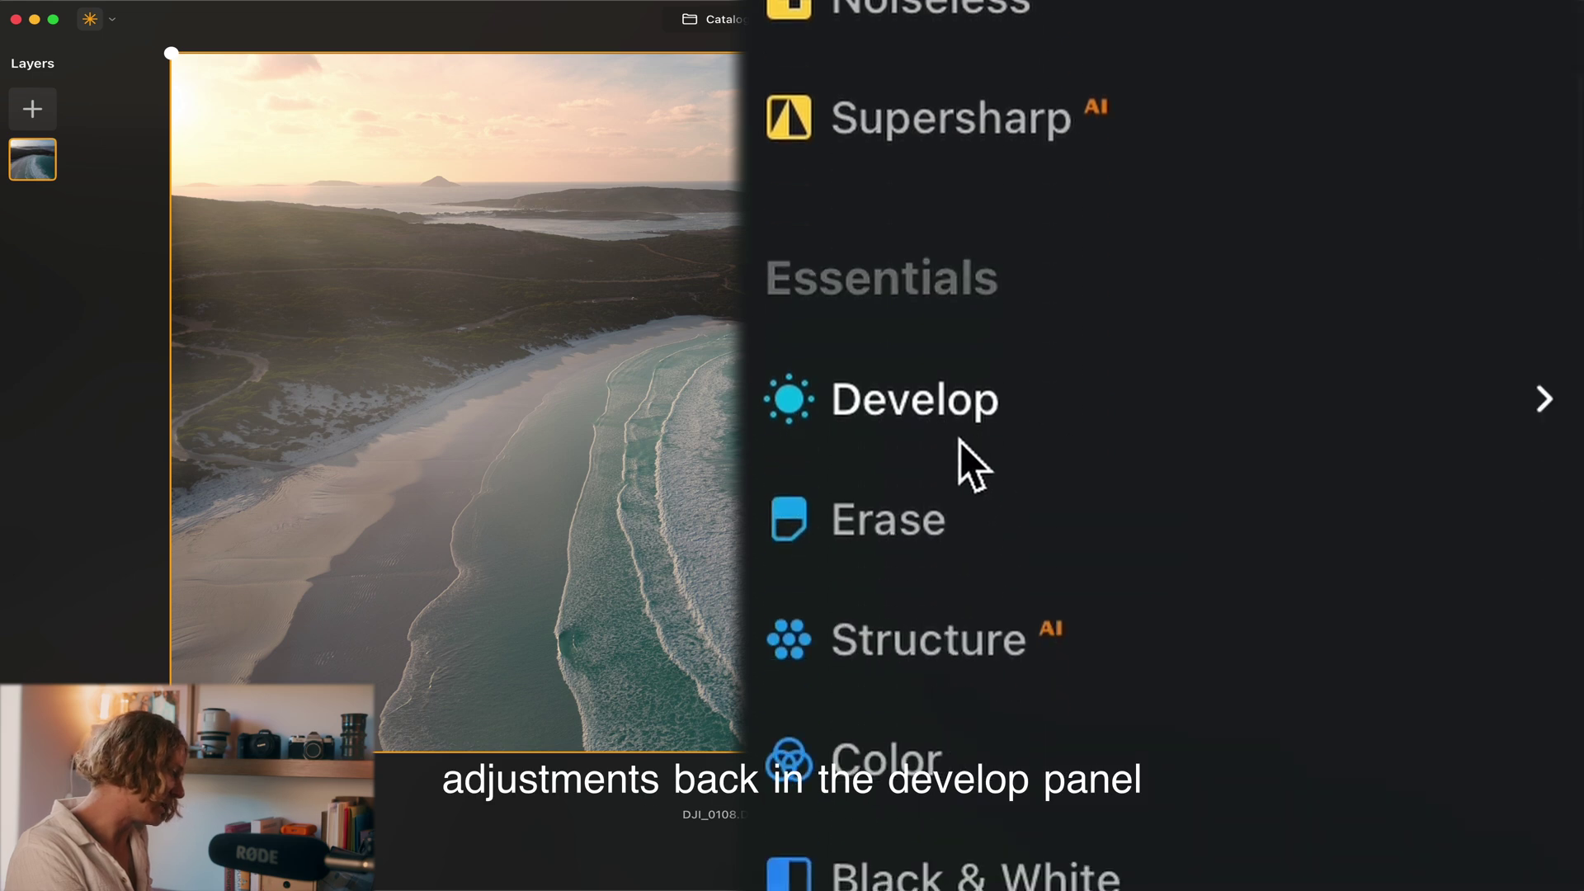
left_click(959, 438)
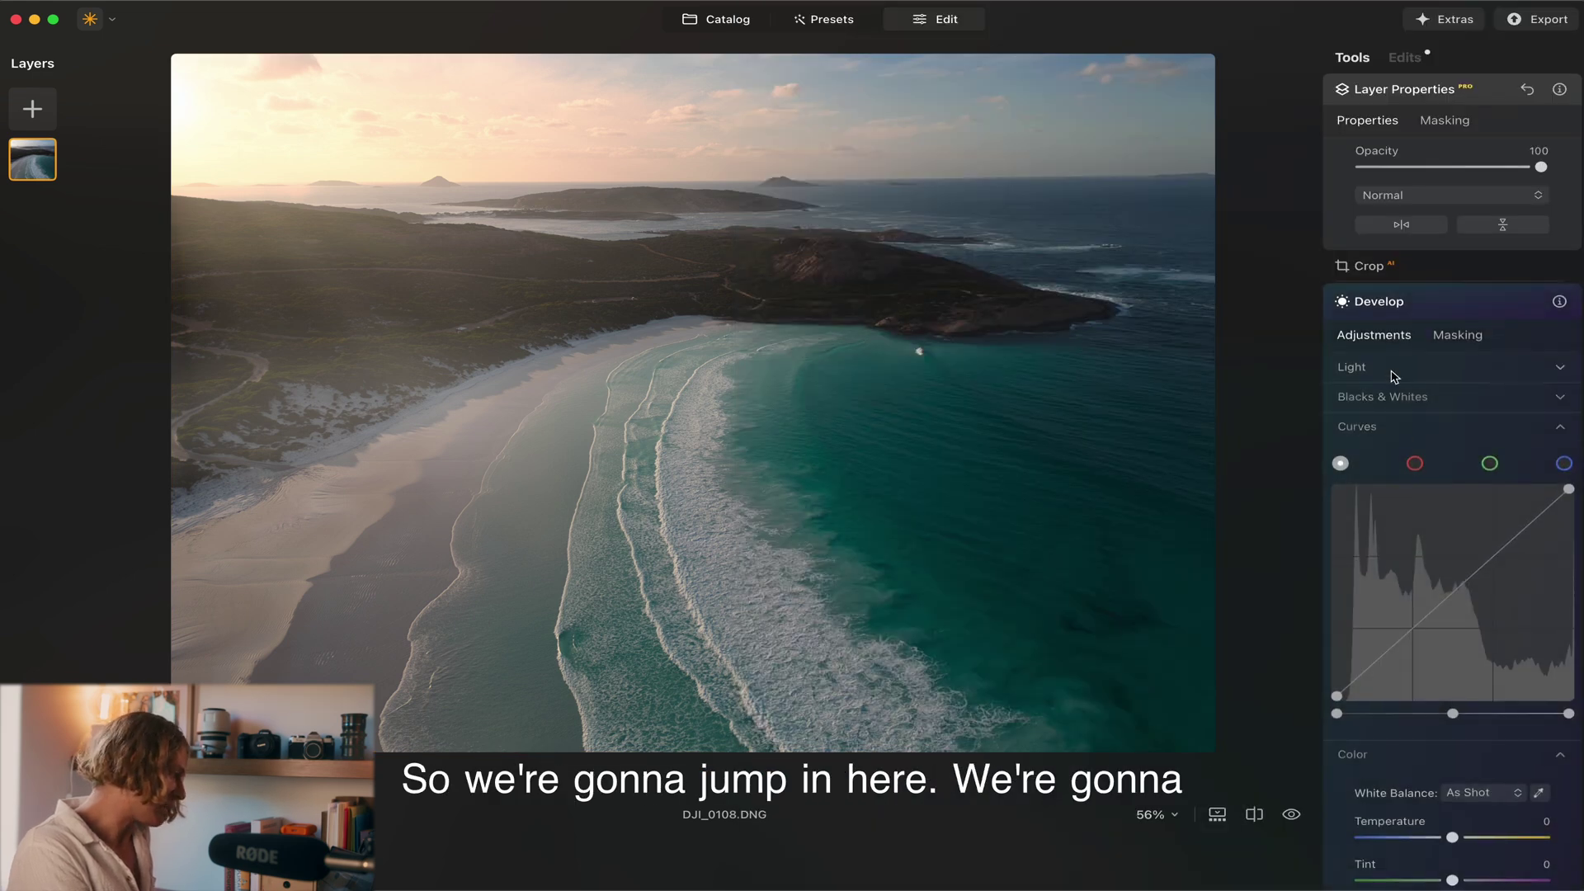
left_click(1394, 376)
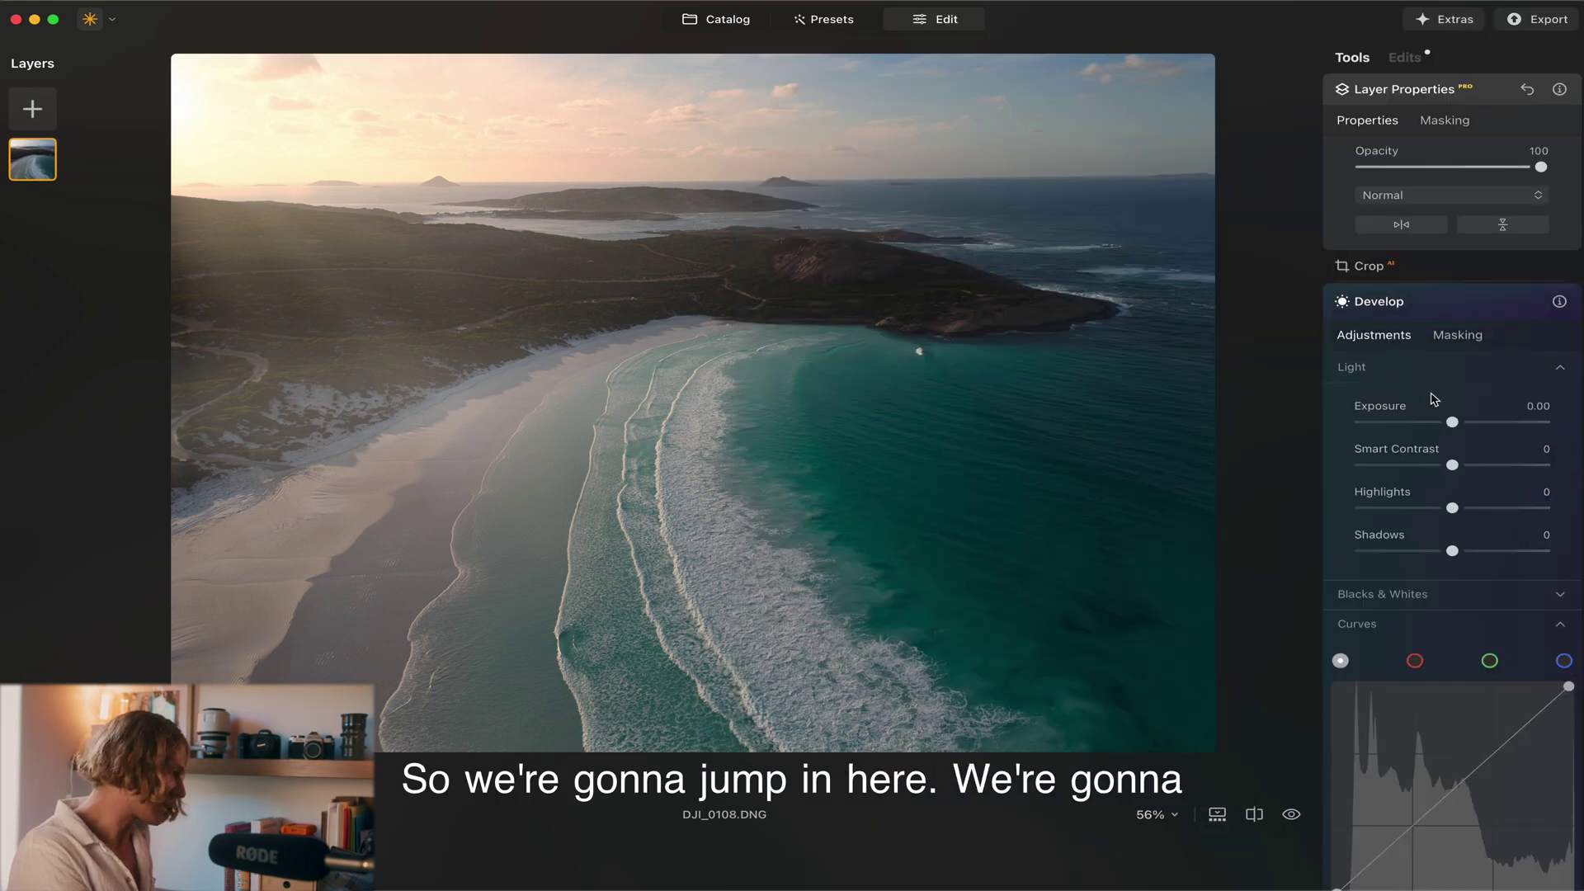
left_click_drag(1454, 423, 1463, 422)
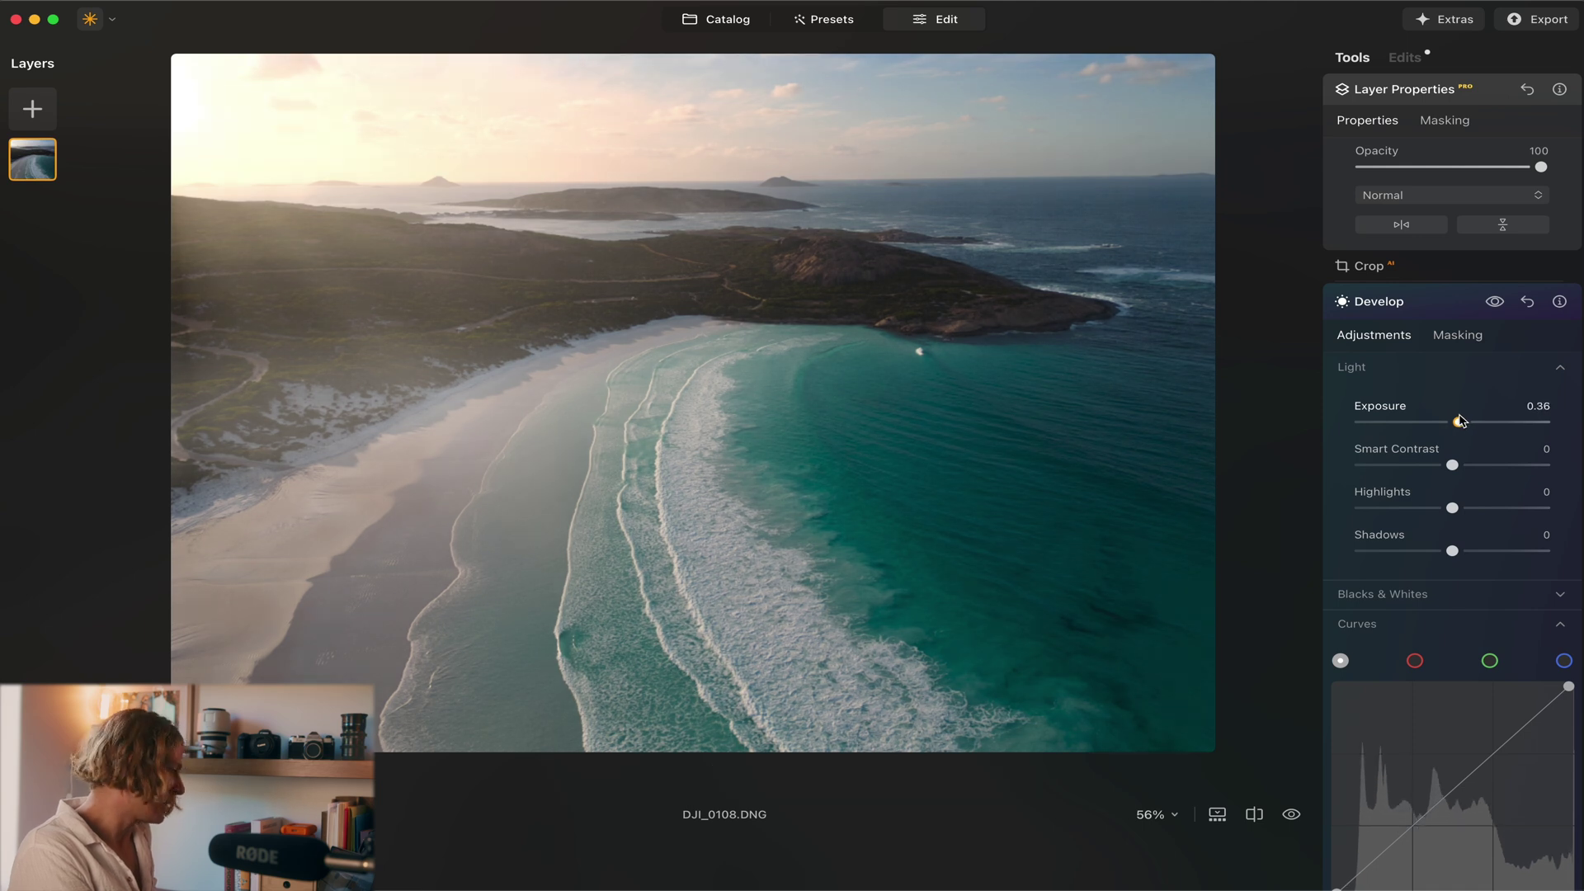
left_click_drag(1411, 510, 1344, 510)
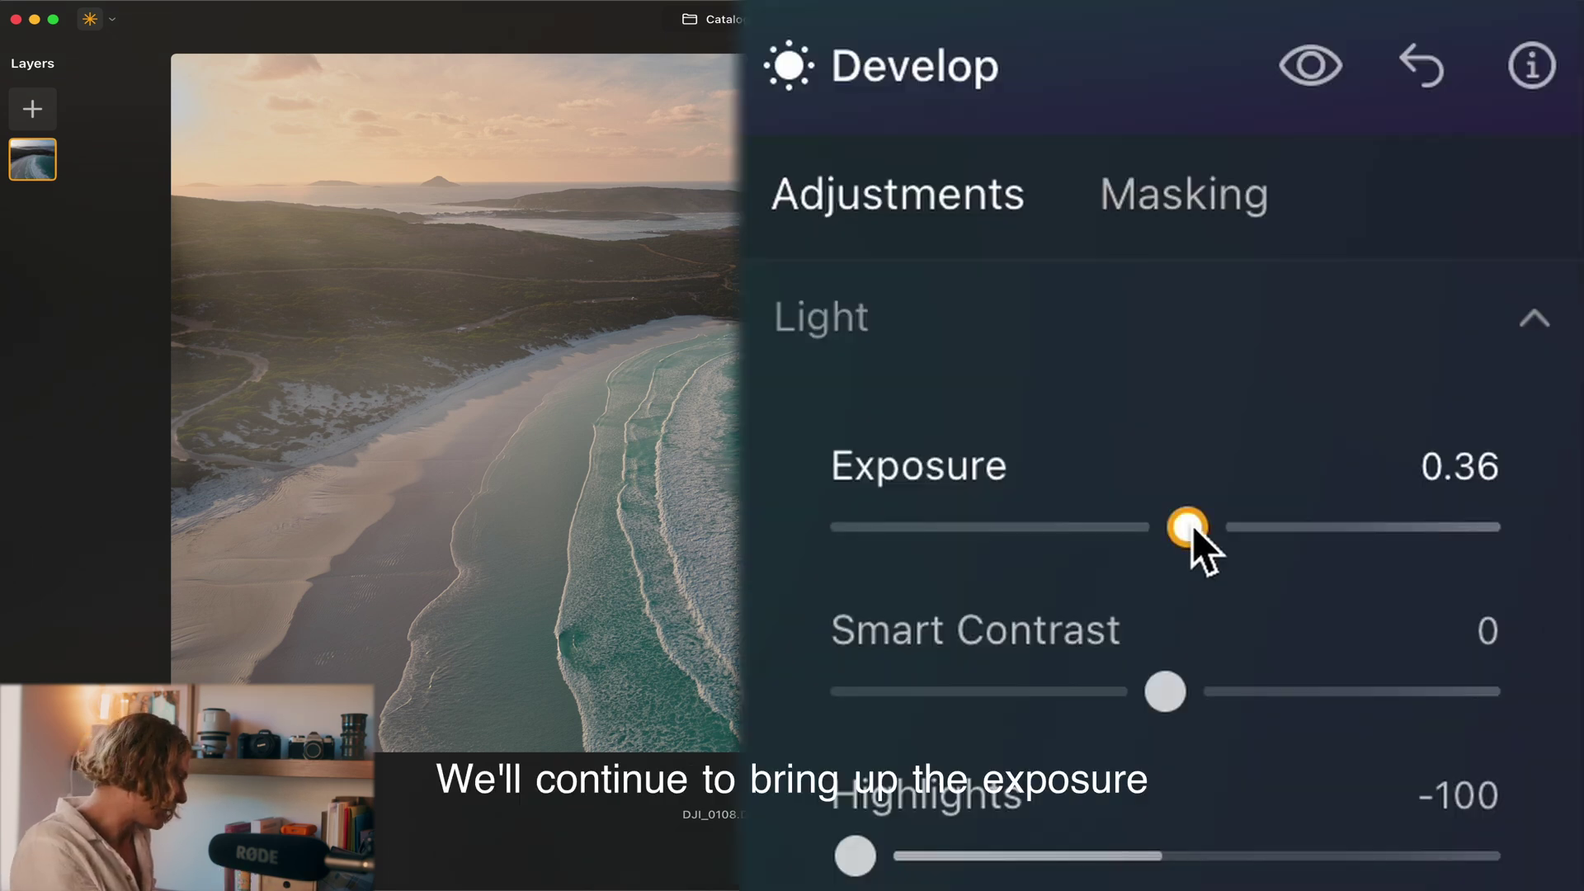
left_click_drag(1192, 525, 1248, 522)
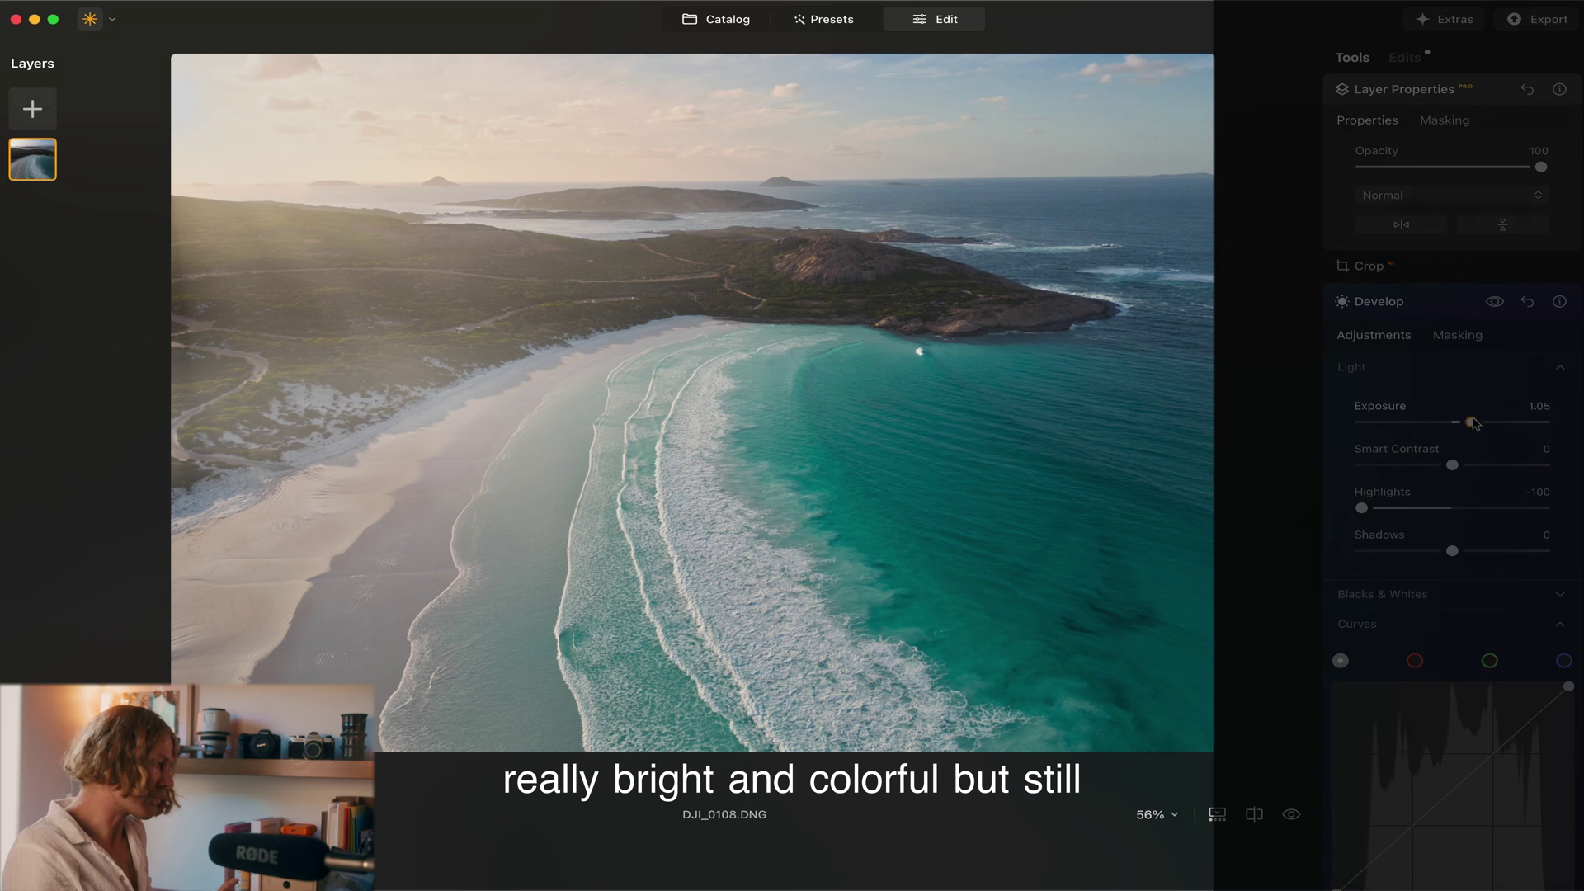